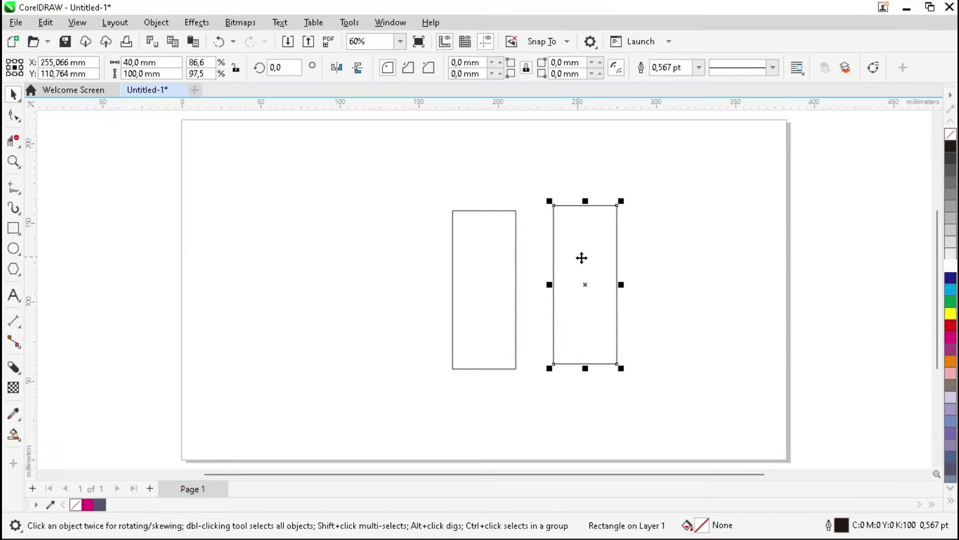
Resize the selected rectangle beside the tall one to 70 mm wide and 20 mm high
{"action": "left_click", "coordinate": [162, 62]}
{"action": "type", "text": "70"}
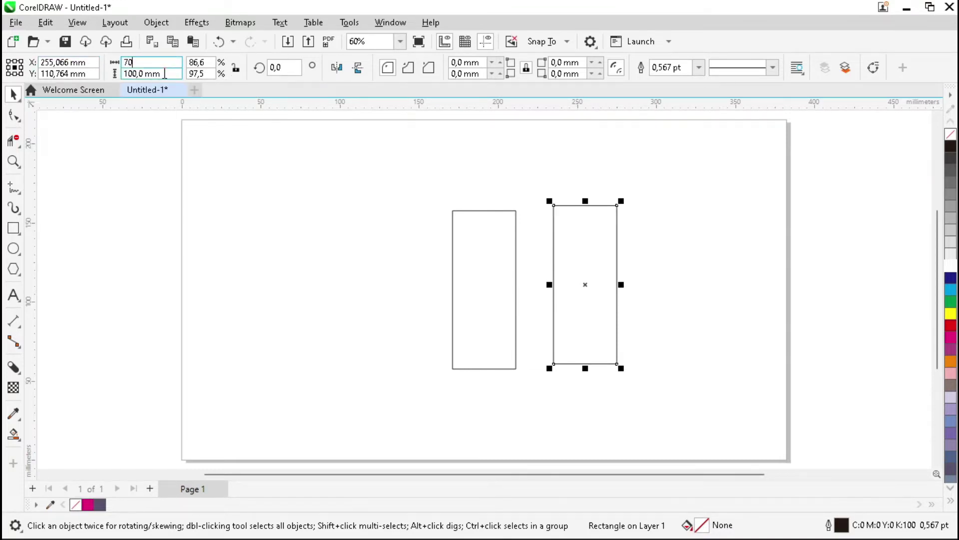
{"action": "key", "text": "Tab"}
{"action": "type", "text": "20"}
{"action": "left_click", "coordinate": [157, 62]}
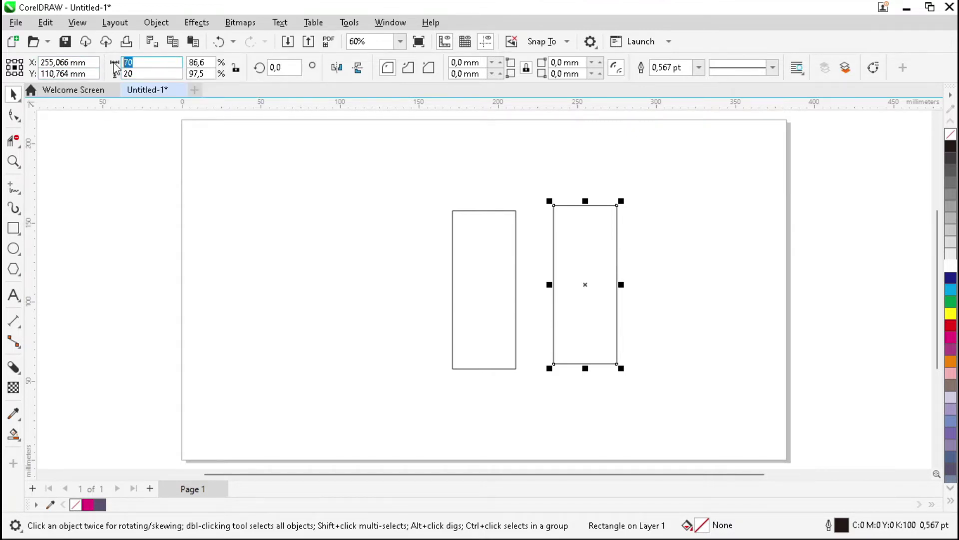
{"action": "left_click", "coordinate": [139, 73]}
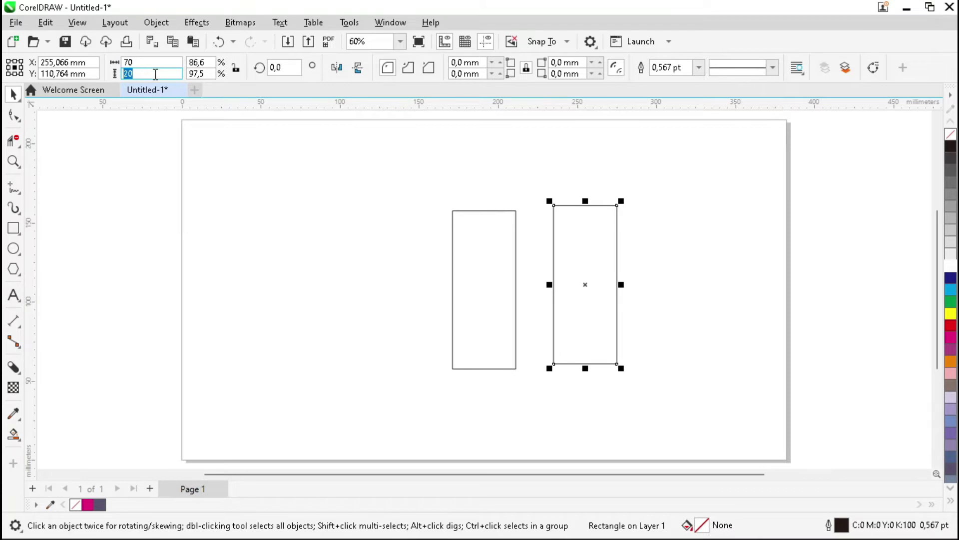
{"action": "key", "text": "Return"}
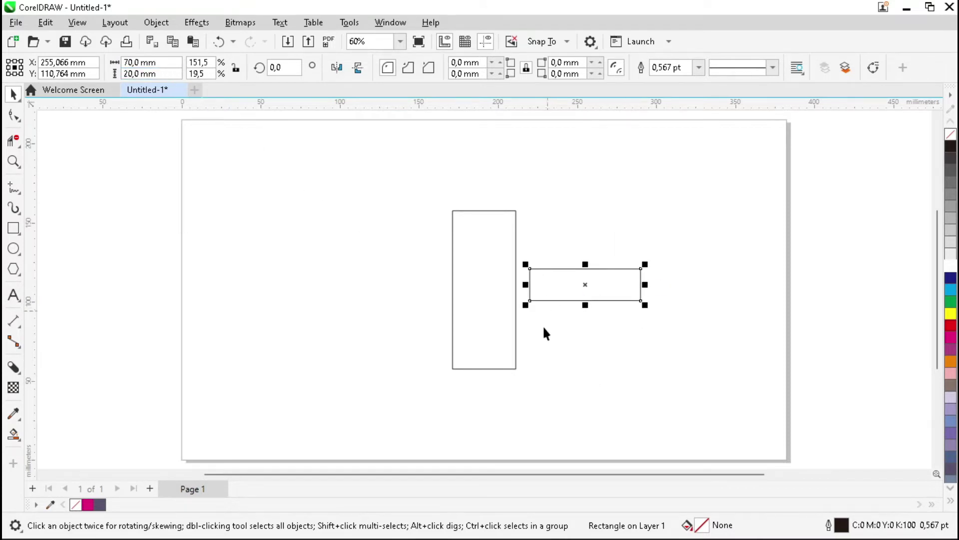
Align the 70 x 20 mm rectangle to the tall rectangle's bottom edge and centre it horizontally on it
{"action": "left_click", "coordinate": [485, 330], "text": "shift"}
{"action": "key", "text": "b"}
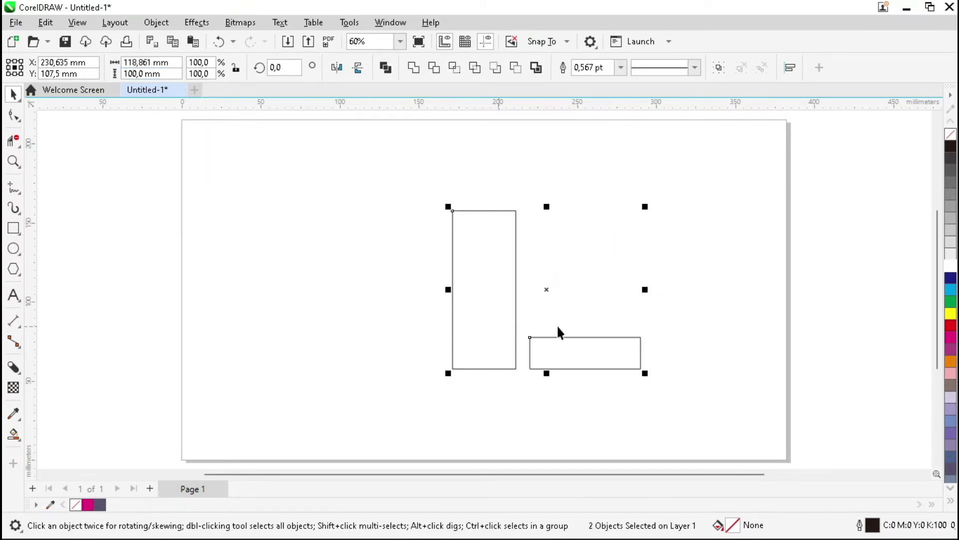
{"action": "key", "text": "c"}
{"action": "left_click", "coordinate": [526, 359]}
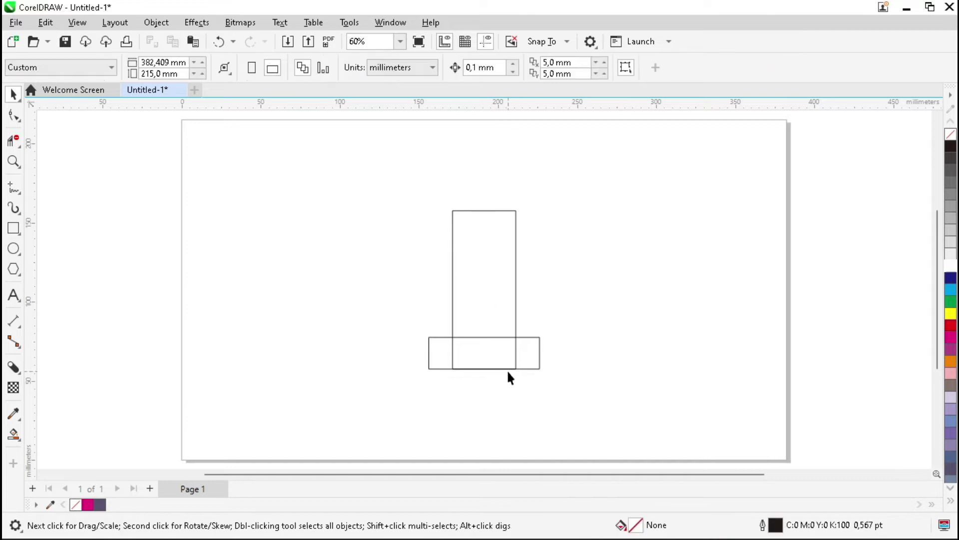
Duplicate the wide base rectangle twice, one copy flush with the tall rectangle's top edge and the other stacked directly beneath it
{"action": "left_click", "coordinate": [538, 358]}
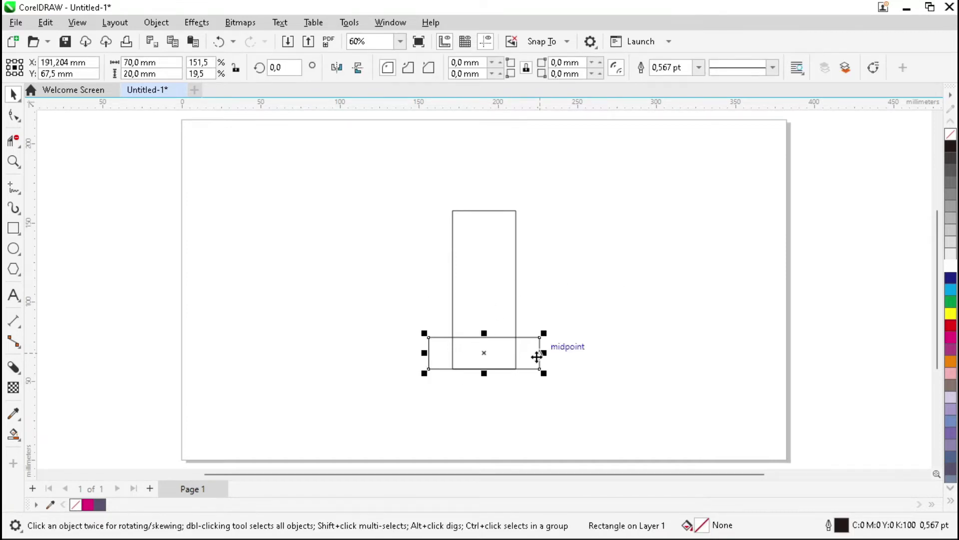
{"action": "left_click_drag", "start_coordinate": [484, 337], "coordinate": [427, 241]}
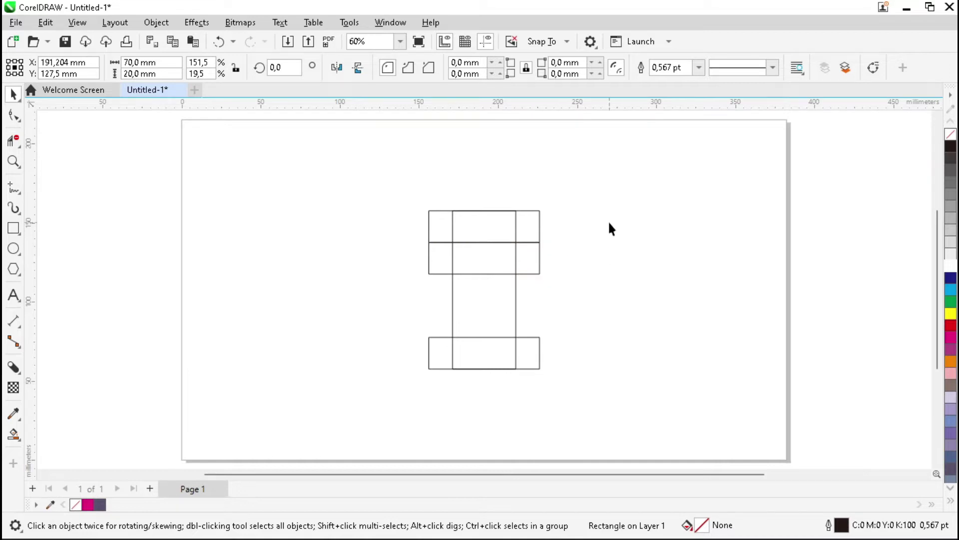
{"action": "left_click", "coordinate": [607, 222]}
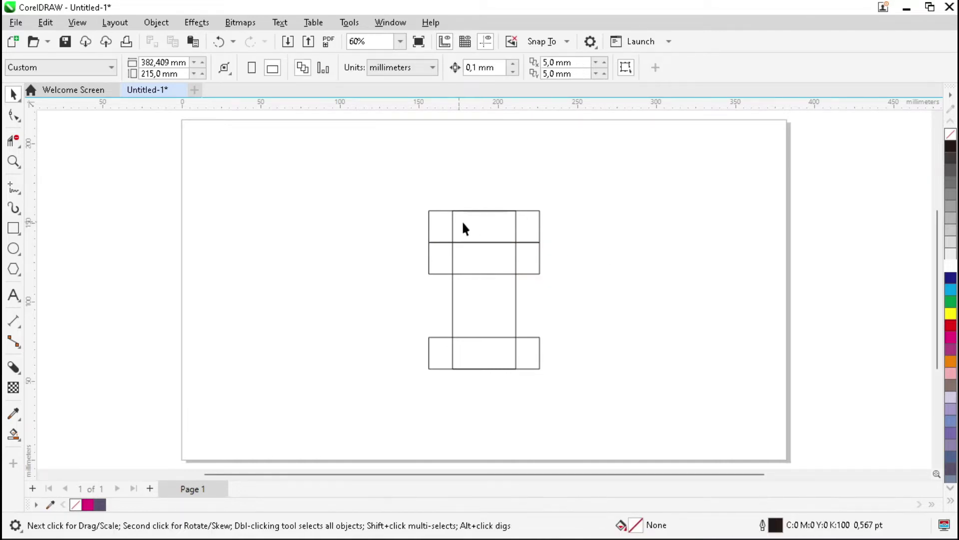
Draw a straight diagonal line from the left end of the upper two rectangles' shared edge to the midpoint of the top edge
{"action": "key", "text": "F4"}
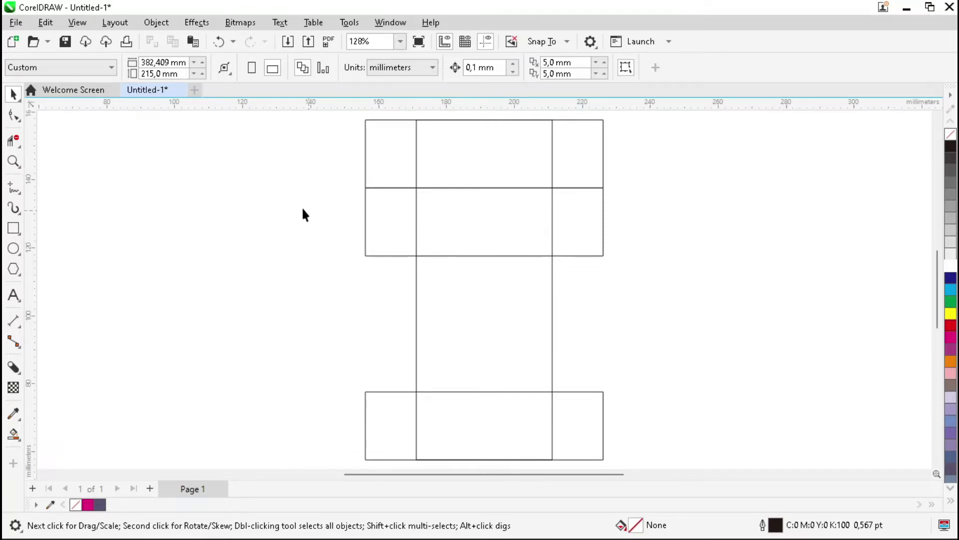
{"action": "left_click", "coordinate": [14, 188]}
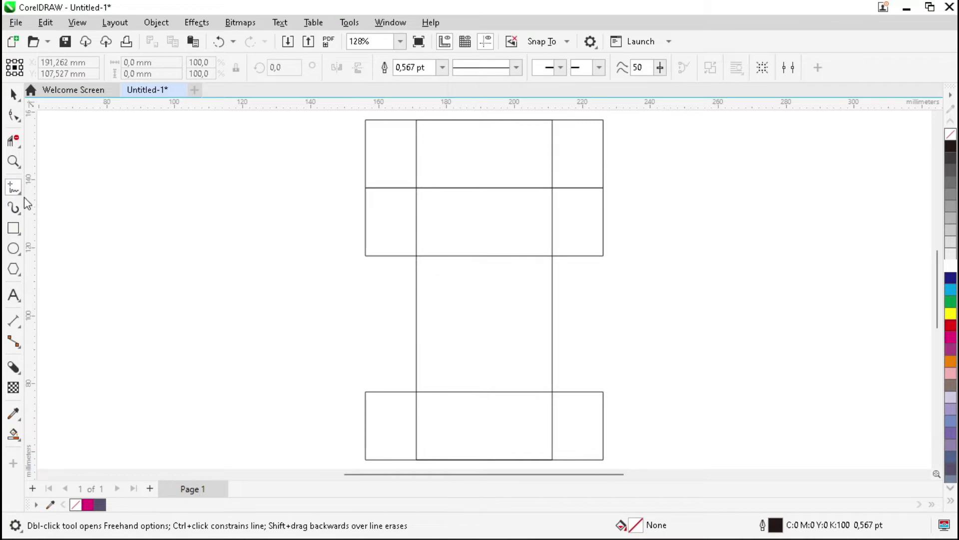
{"action": "left_click", "coordinate": [22, 193]}
{"action": "left_click", "coordinate": [55, 186]}
{"action": "left_click", "coordinate": [367, 187]}
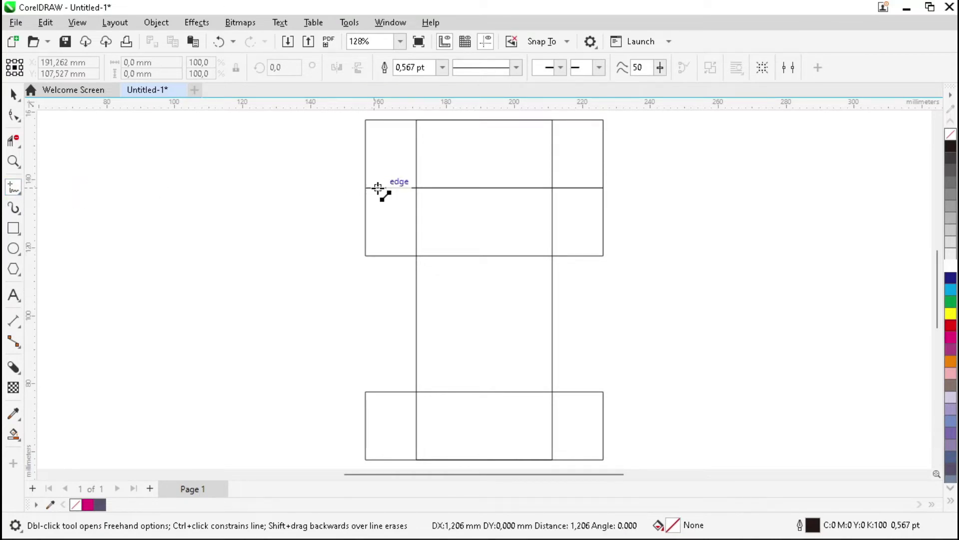
{"action": "left_click", "coordinate": [485, 121]}
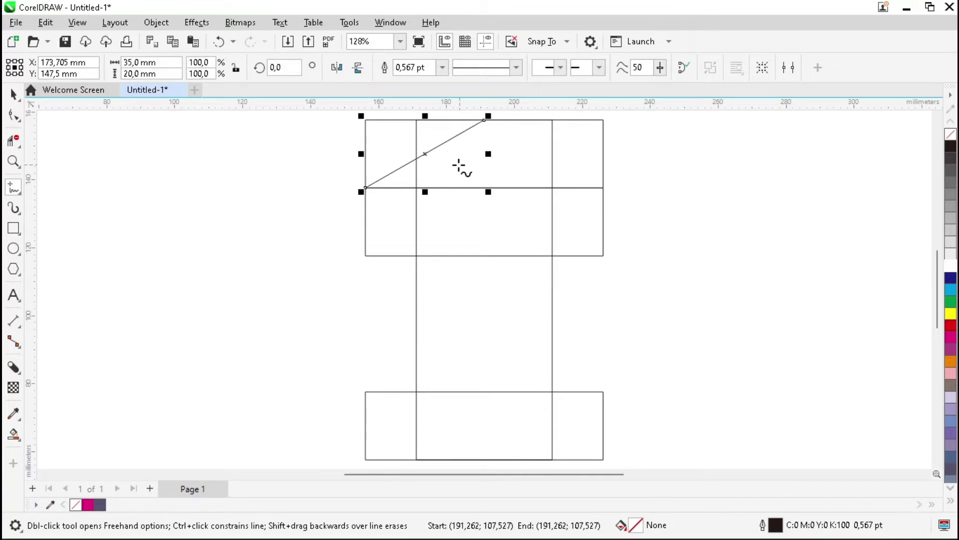
{"action": "key", "text": "space"}
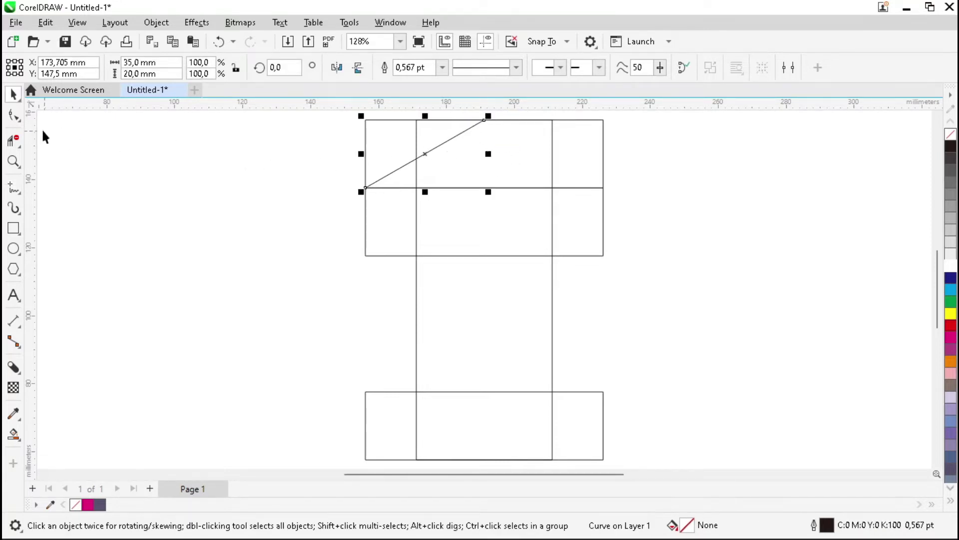
Convert the diagonal line to a curve and shape its handles so it bows downward between its two endpoints
{"action": "left_click", "coordinate": [17, 119]}
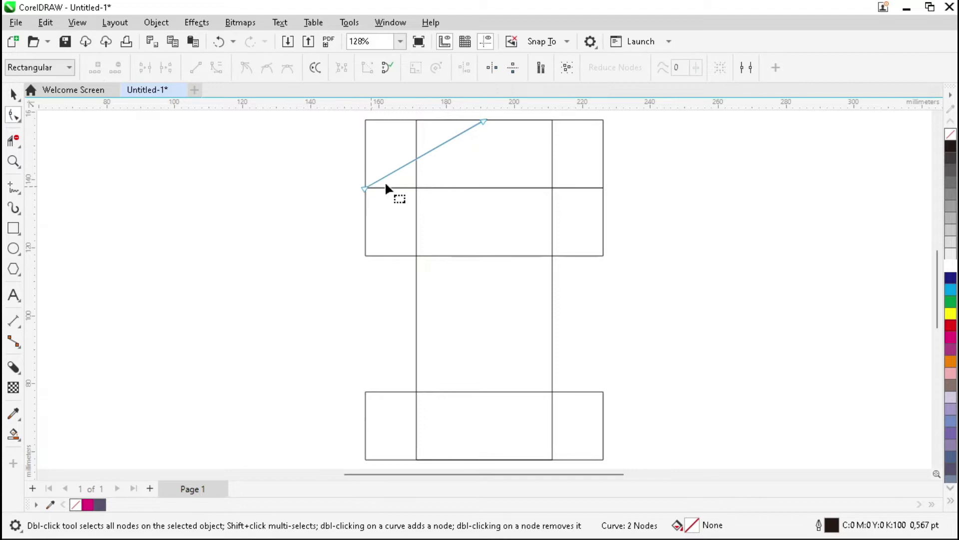
{"action": "left_click", "coordinate": [483, 120]}
{"action": "left_click", "coordinate": [216, 67]}
{"action": "left_click_drag", "start_coordinate": [404, 165], "coordinate": [416, 188]}
{"action": "left_click_drag", "start_coordinate": [444, 144], "coordinate": [456, 152]}
{"action": "left_click_drag", "start_coordinate": [416, 187], "coordinate": [422, 181]}
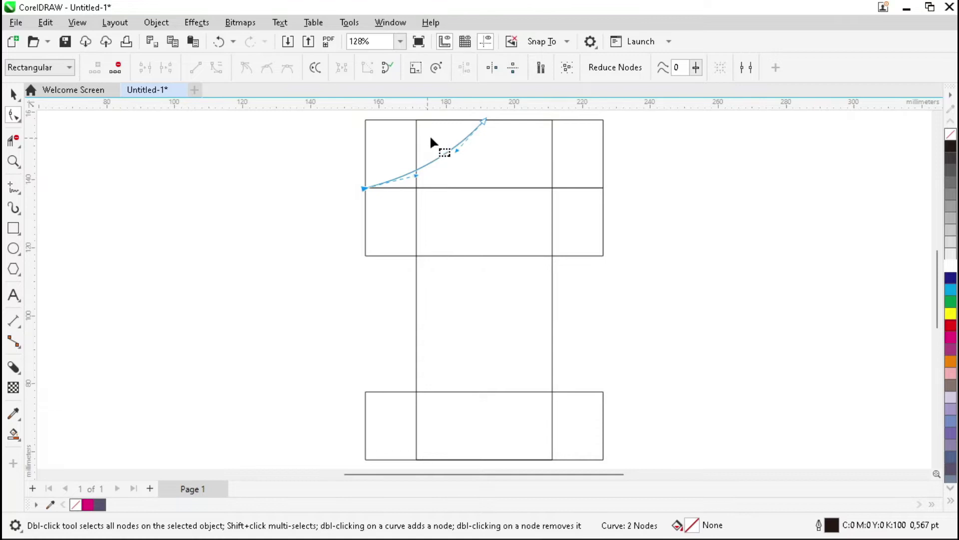
{"action": "scroll", "coordinate": [430, 139], "scroll_direction": "up", "scroll_amount": 2}
{"action": "left_click_drag", "start_coordinate": [408, 190], "coordinate": [416, 192]}
{"action": "left_click_drag", "start_coordinate": [459, 156], "coordinate": [461, 160]}
{"action": "scroll", "coordinate": [450, 170], "scroll_direction": "down", "scroll_amount": 3}
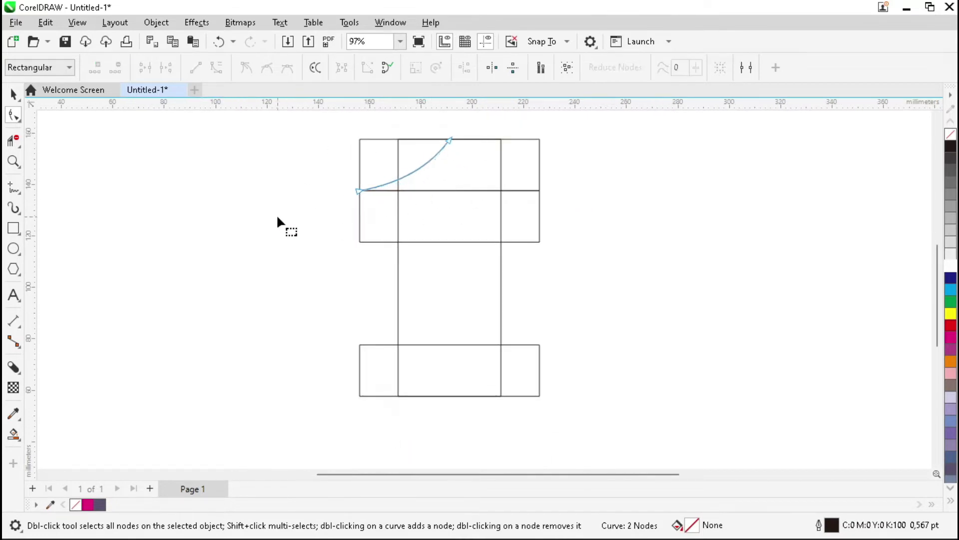
{"action": "key", "text": "space"}
{"action": "left_click", "coordinate": [598, 226]}
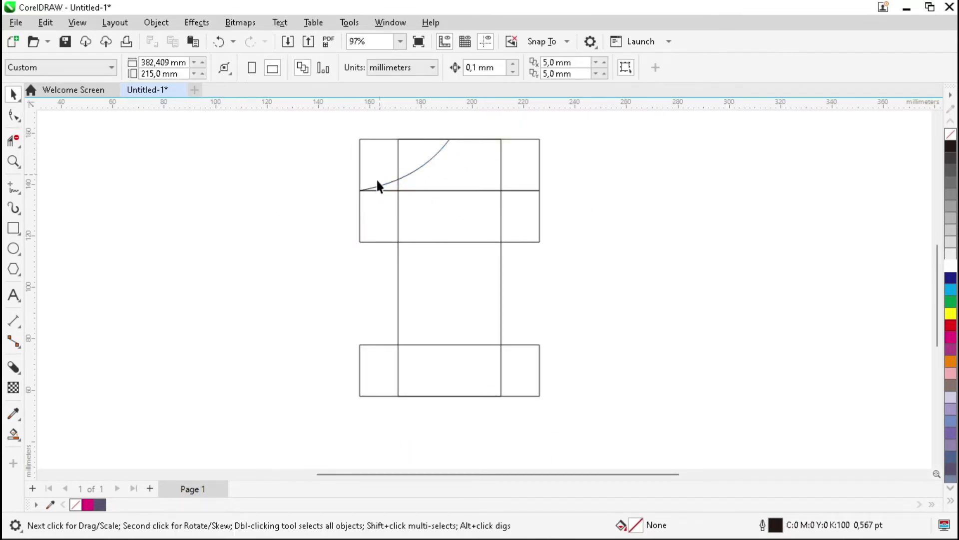
Delete the rectangle segments lying above and to the left of the curve with Virtual Segment Delete
{"action": "scroll", "coordinate": [594, 203], "scroll_direction": "up", "scroll_amount": 1}
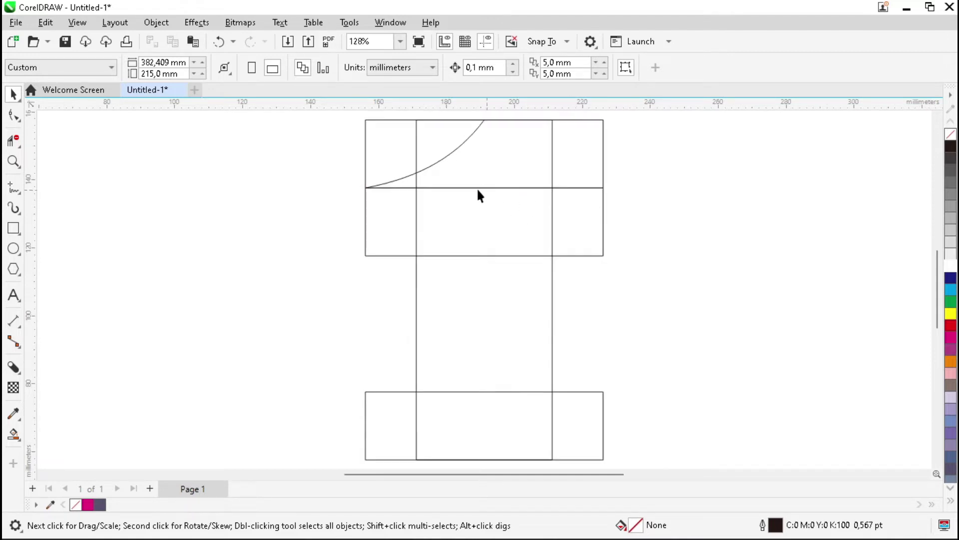
{"action": "left_click", "coordinate": [13, 140]}
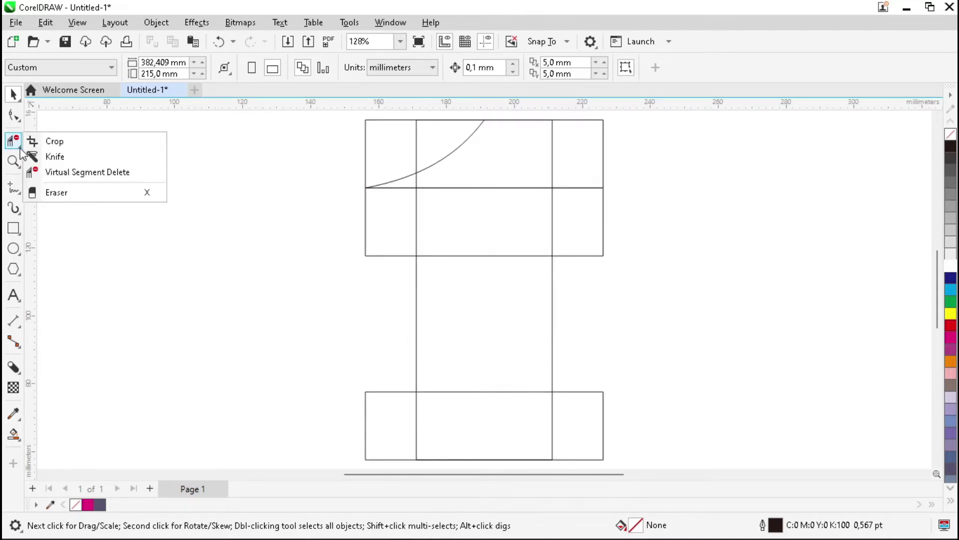
{"action": "left_click", "coordinate": [132, 172]}
{"action": "left_click_drag", "start_coordinate": [425, 134], "coordinate": [318, 134]}
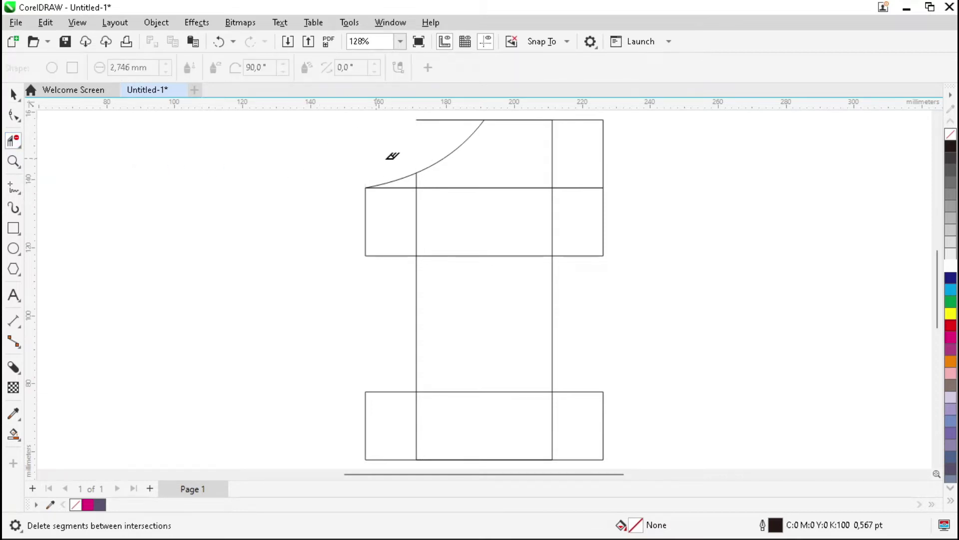
{"action": "left_click", "coordinate": [443, 119]}
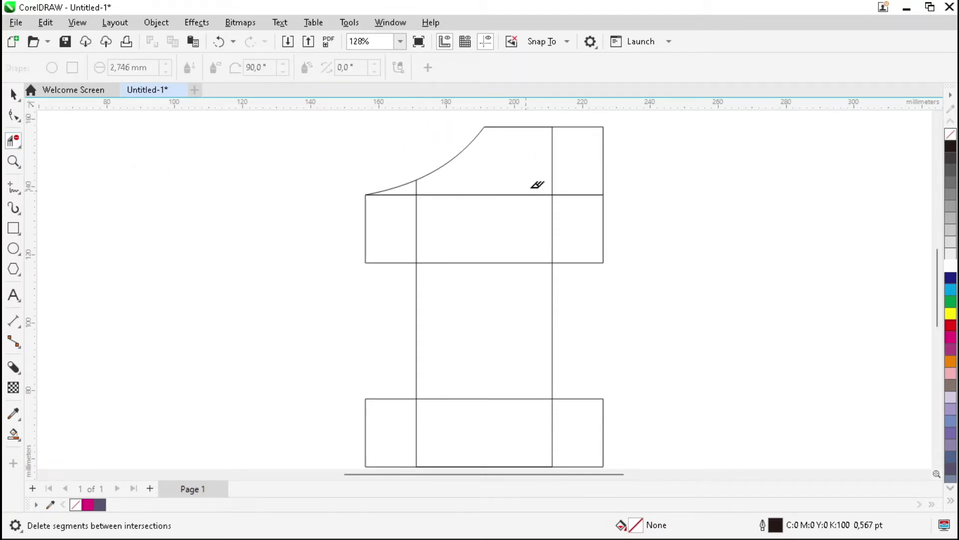
Delete the remaining right-hand and interior segments of the overlapping rectangles, leaving only the outline of a numeral 1
{"action": "left_click_drag", "start_coordinate": [585, 120], "coordinate": [645, 292]}
{"action": "left_click_drag", "start_coordinate": [413, 192], "coordinate": [485, 313]}
{"action": "left_click_drag", "start_coordinate": [397, 416], "coordinate": [586, 424]}
{"action": "left_click_drag", "start_coordinate": [484, 409], "coordinate": [490, 378]}
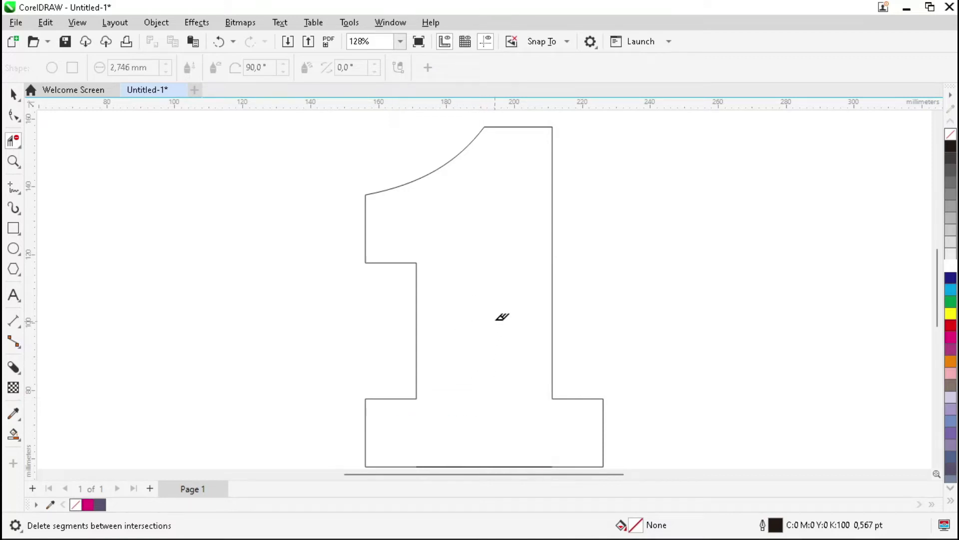
{"action": "key", "text": "space"}
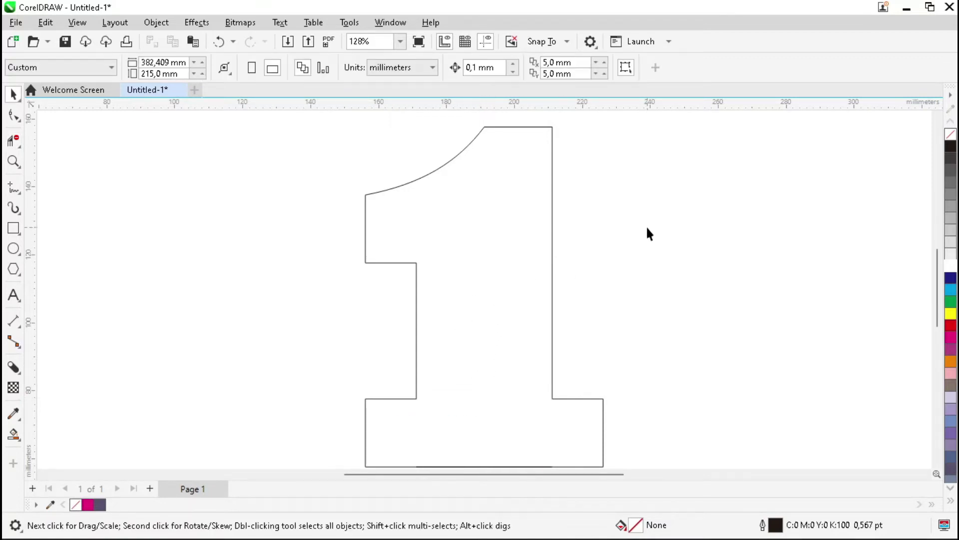
Fill the enclosed area of the numeral 1 outline with blue-grey and no outline using Smart Fill
{"action": "scroll", "coordinate": [600, 229], "scroll_direction": "down", "scroll_amount": 1}
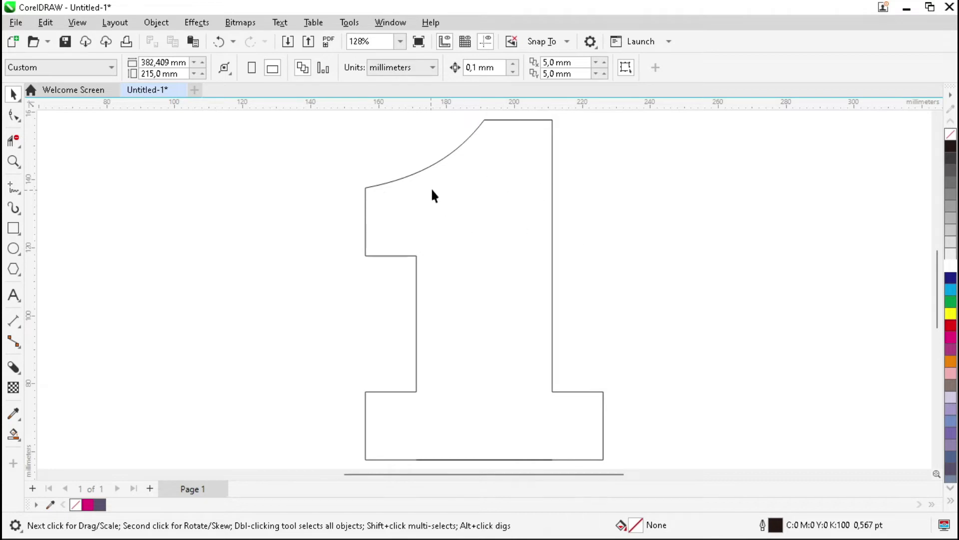
{"action": "scroll", "coordinate": [451, 189], "scroll_direction": "down", "scroll_amount": 1}
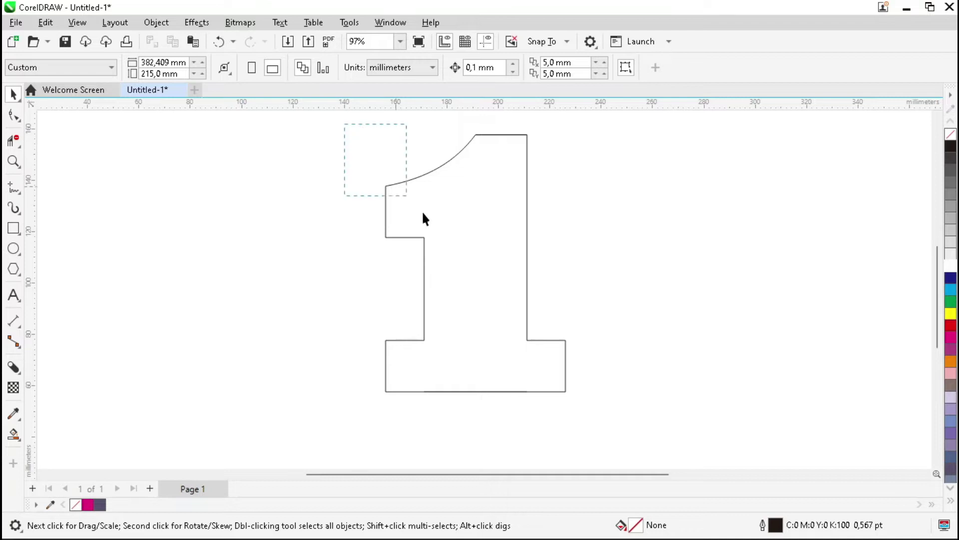
{"action": "left_click_drag", "start_coordinate": [622, 418], "coordinate": [644, 424]}
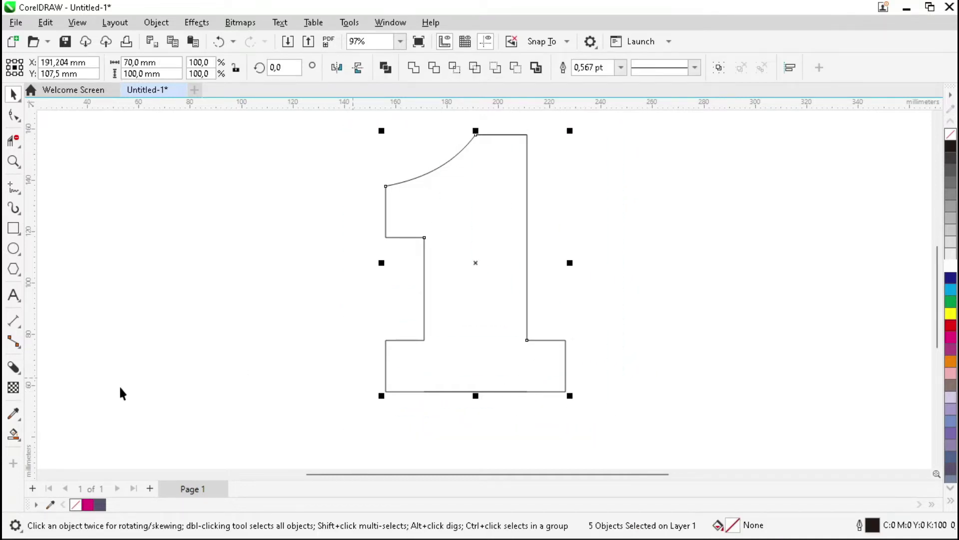
{"action": "left_click", "coordinate": [20, 441]}
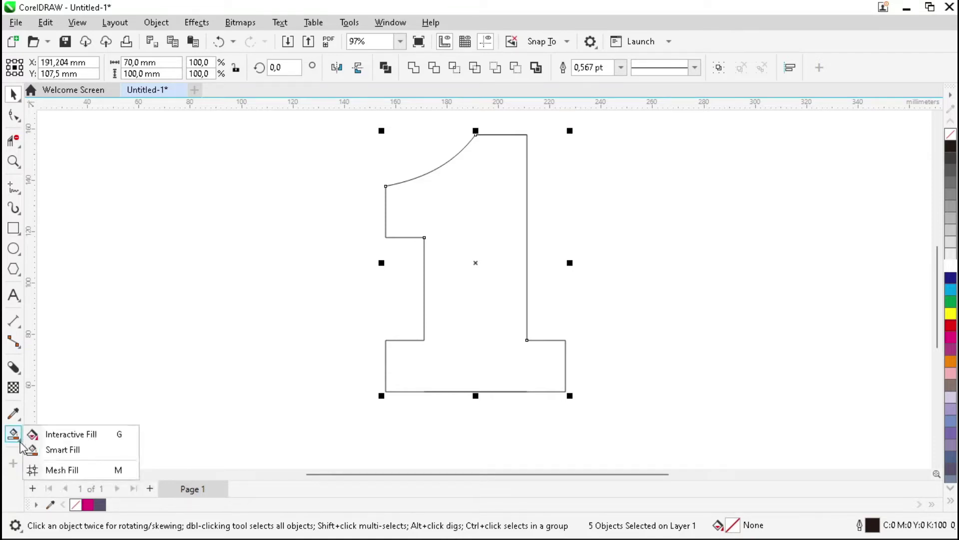
{"action": "left_click", "coordinate": [62, 449]}
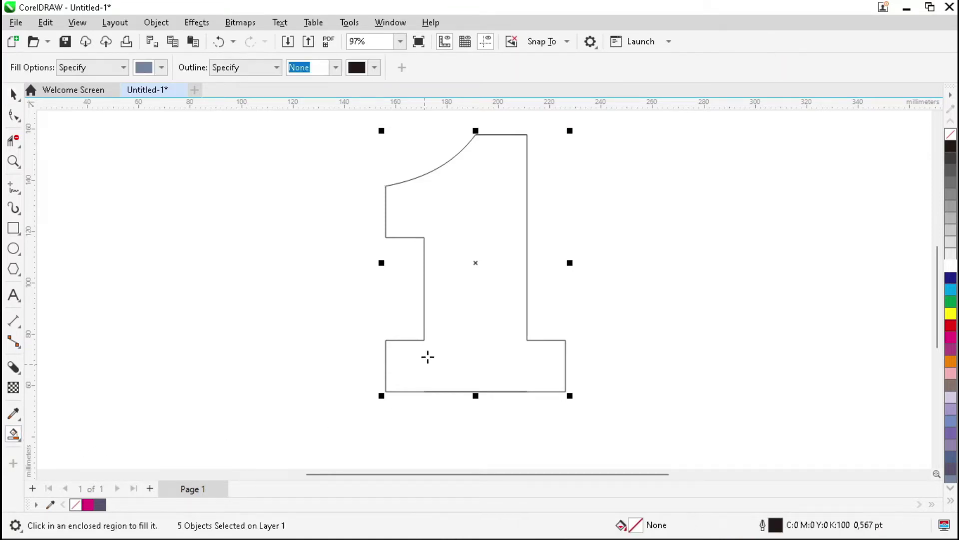
{"action": "left_click", "coordinate": [471, 221]}
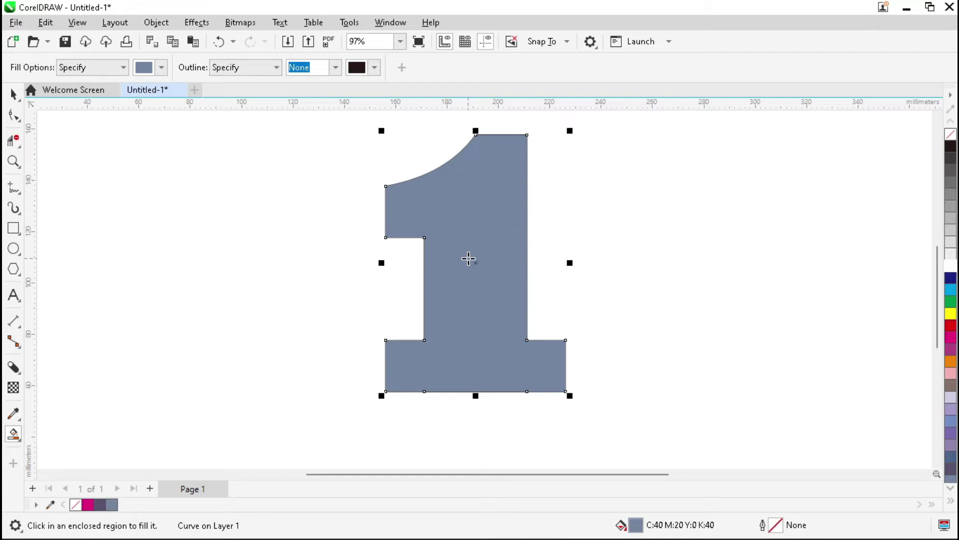
Move the filled numeral 1 about 96 mm to the right and delete the original outline pieces
{"action": "key", "text": "space"}
{"action": "left_click_drag", "start_coordinate": [470, 260], "coordinate": [727, 243]}
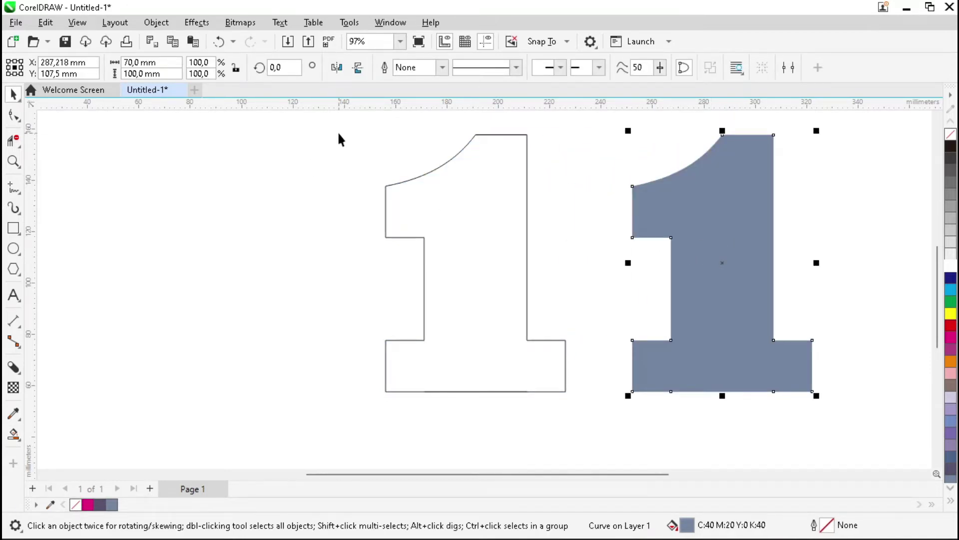
{"action": "left_click_drag", "start_coordinate": [350, 124], "coordinate": [508, 244]}
{"action": "left_click_drag", "start_coordinate": [602, 402], "coordinate": [603, 403]}
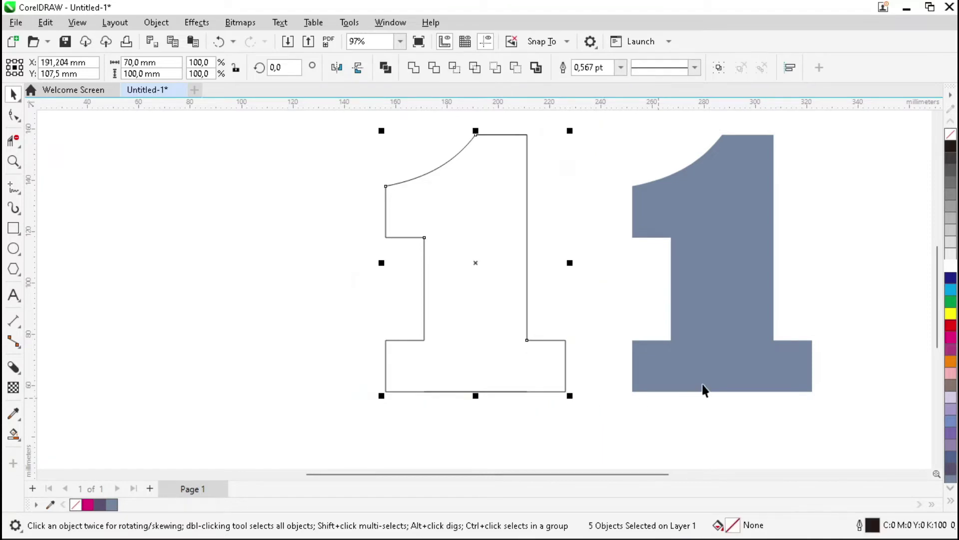
{"action": "key", "text": "Delete"}
Centre the filled numeral 1 on the page
{"action": "left_click", "coordinate": [745, 309]}
{"action": "key", "text": "p"}
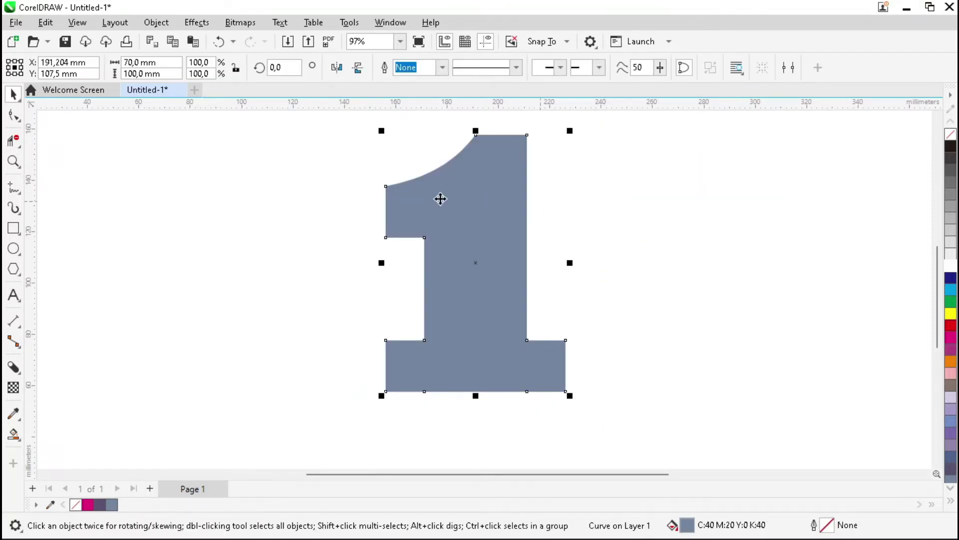
Add a block shadow to the numeral 1 towards the upper left, about 19 mm deep at about 142°
{"action": "scroll", "coordinate": [440, 169], "scroll_direction": "down", "scroll_amount": 1}
{"action": "scroll", "coordinate": [441, 170], "scroll_direction": "up", "scroll_amount": 1}
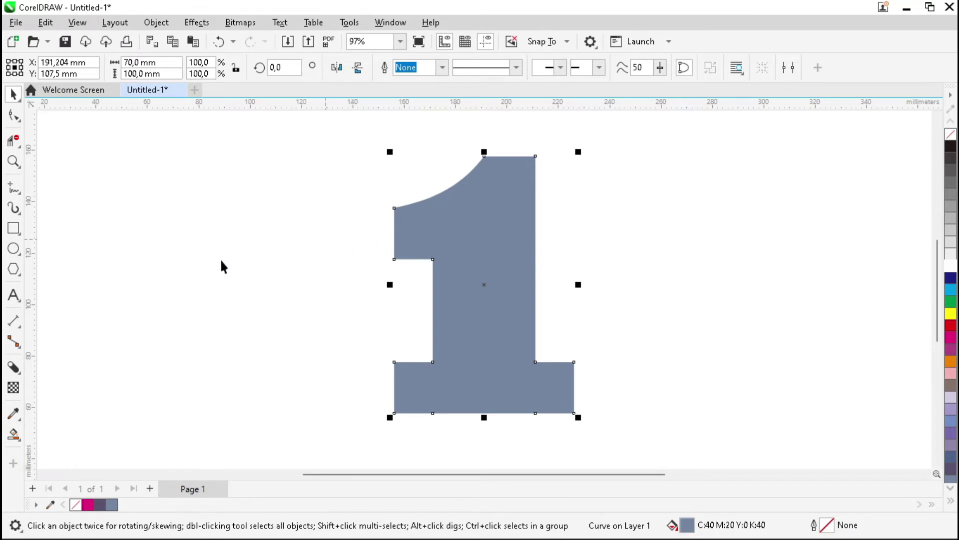
{"action": "left_click", "coordinate": [14, 369]}
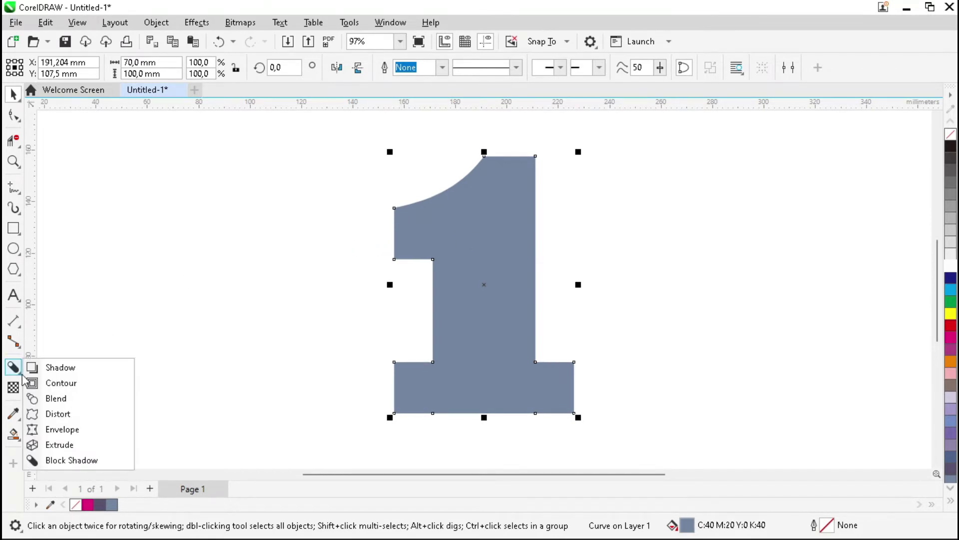
{"action": "left_click", "coordinate": [106, 469]}
{"action": "left_click_drag", "start_coordinate": [466, 212], "coordinate": [445, 255]}
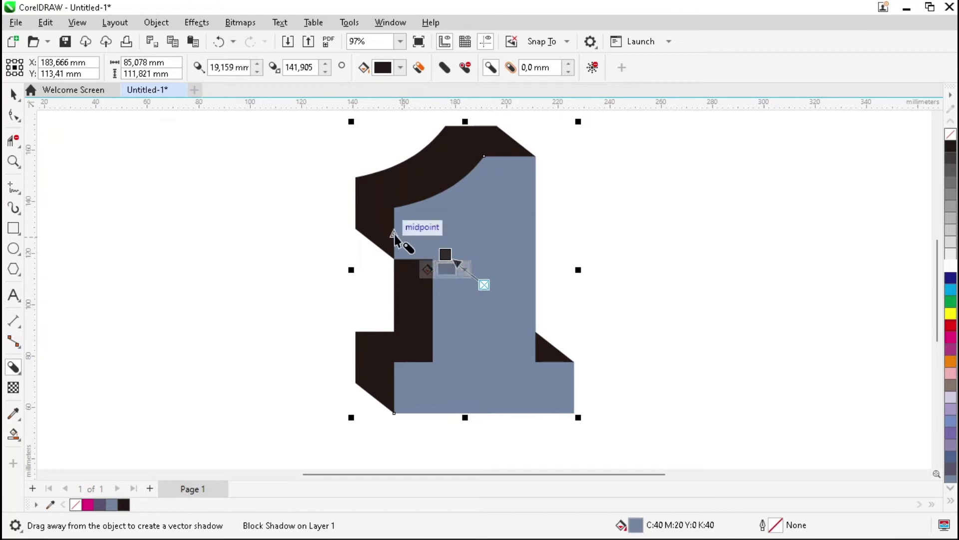
Break the block shadow apart from the numeral 1
{"action": "key", "text": "space"}
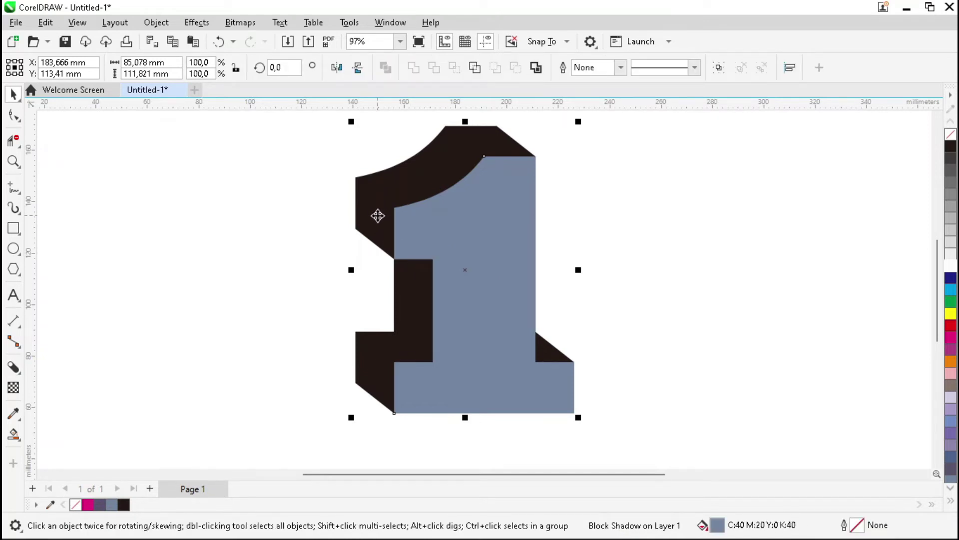
{"action": "right_click", "coordinate": [378, 215]}
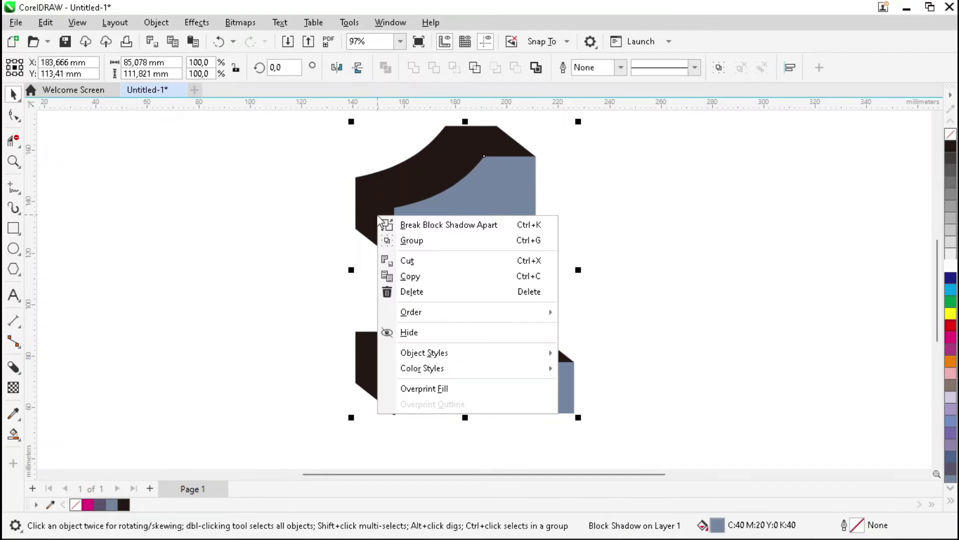
{"action": "left_click", "coordinate": [450, 228]}
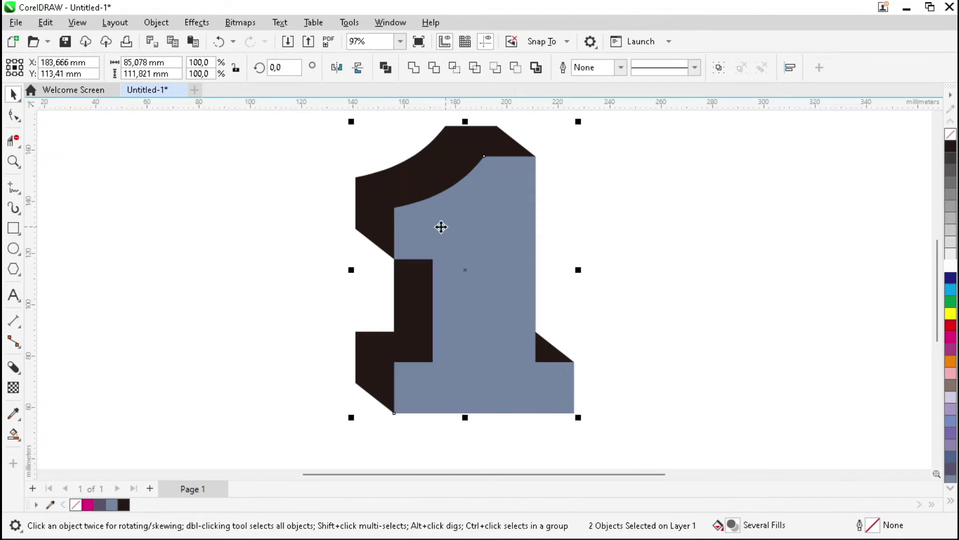
Smart Fill the shadow's left-hand area with blue-grey and no outline, and move the filled piece about 80 mm to the left
{"action": "left_click", "coordinate": [15, 435]}
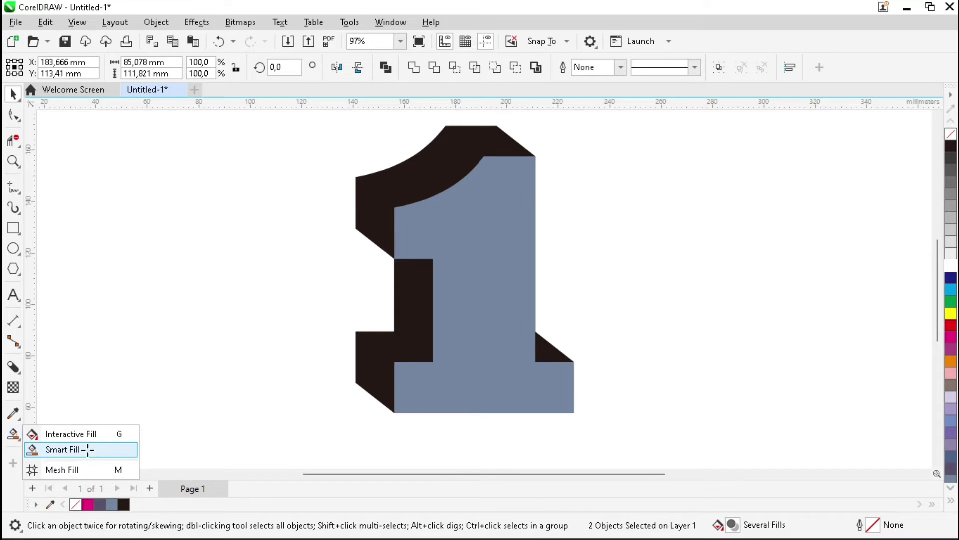
{"action": "left_click", "coordinate": [87, 450]}
{"action": "left_click", "coordinate": [375, 210]}
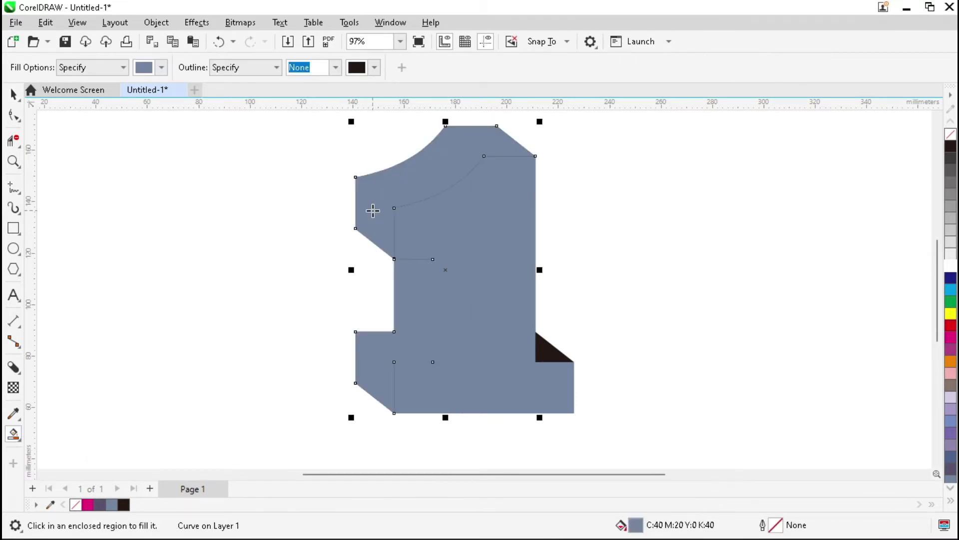
{"action": "key", "text": "space"}
{"action": "left_click_drag", "start_coordinate": [376, 211], "coordinate": [170, 210]}
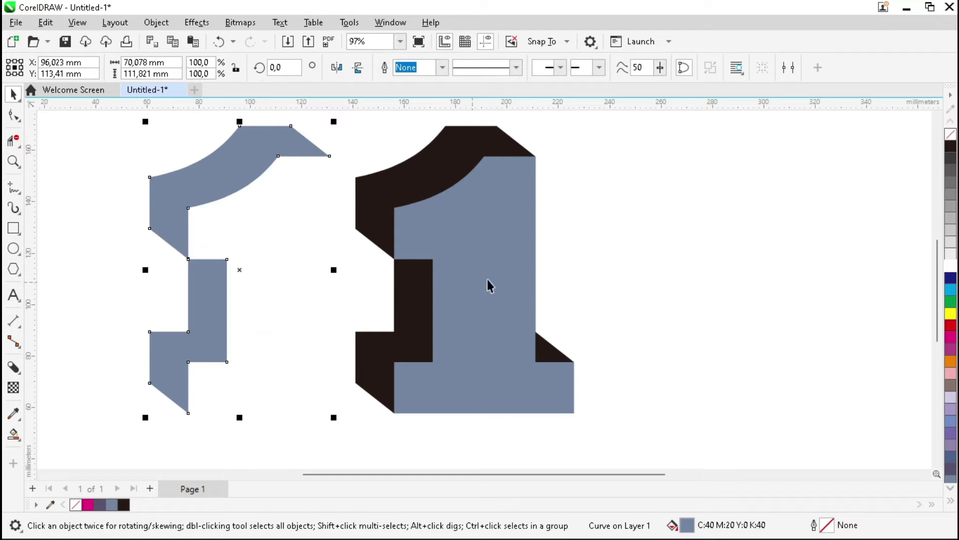
Delete the original numeral 1 together with its dark block shadow
{"action": "scroll", "coordinate": [605, 256], "scroll_direction": "down", "scroll_amount": 1}
{"action": "left_click", "coordinate": [619, 182]}
{"action": "left_click_drag", "start_coordinate": [642, 157], "coordinate": [440, 381]}
{"action": "key", "text": "Delete"}
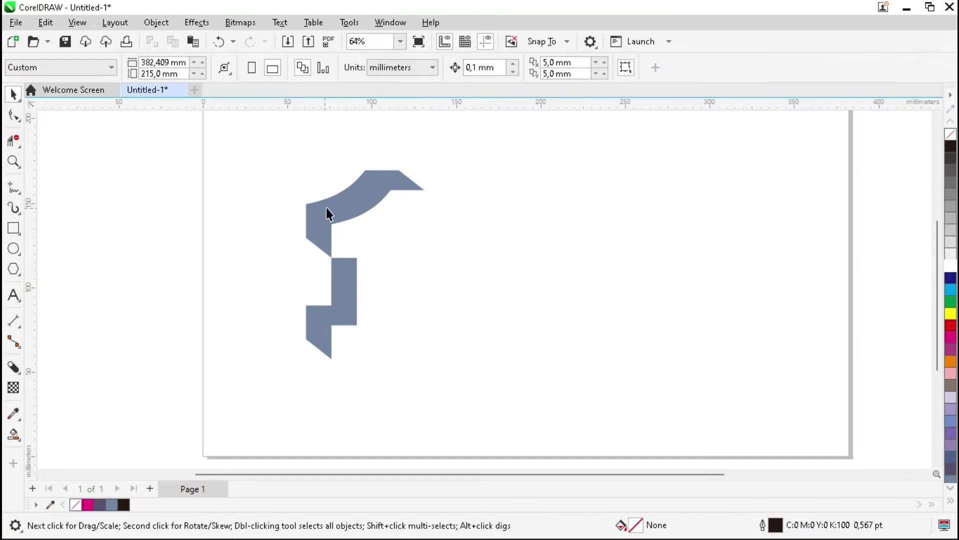
Fill the remaining shadow-shaped piece with magenta
{"action": "scroll", "coordinate": [325, 233], "scroll_direction": "up", "scroll_amount": 1}
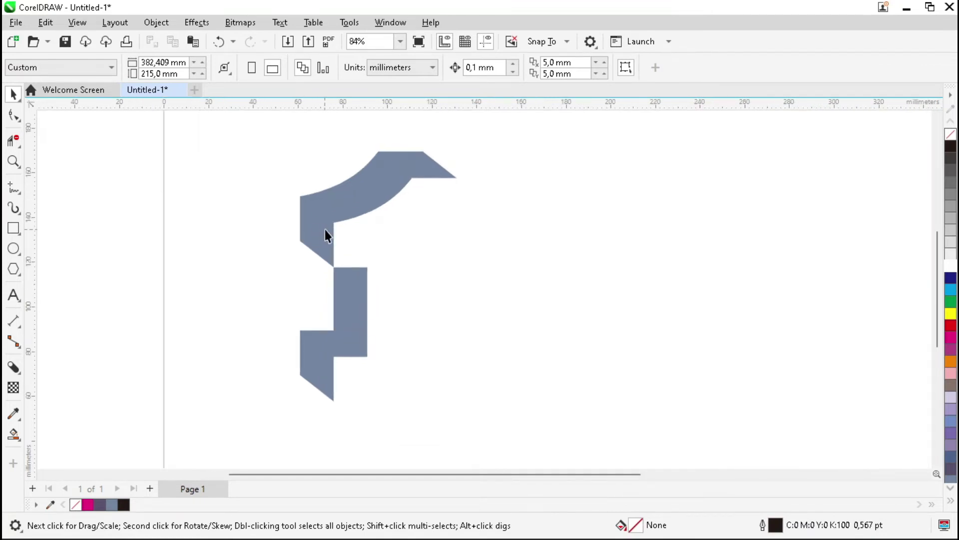
{"action": "left_click", "coordinate": [319, 231]}
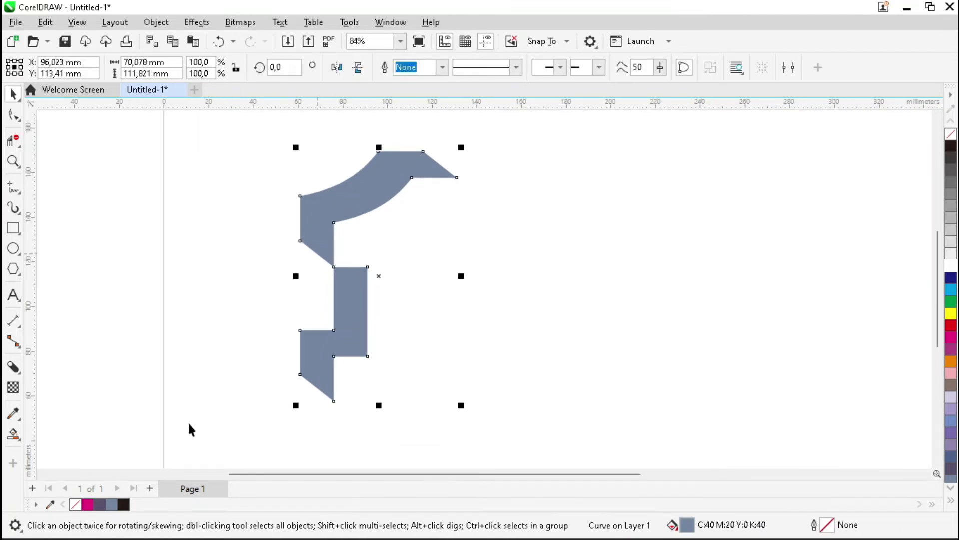
{"action": "left_click", "coordinate": [88, 504]}
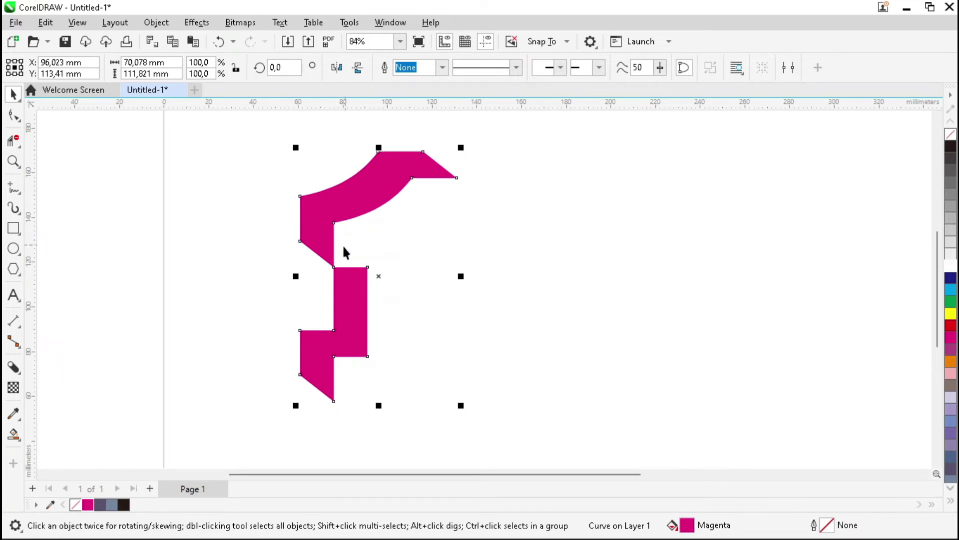
{"action": "left_click", "coordinate": [538, 301]}
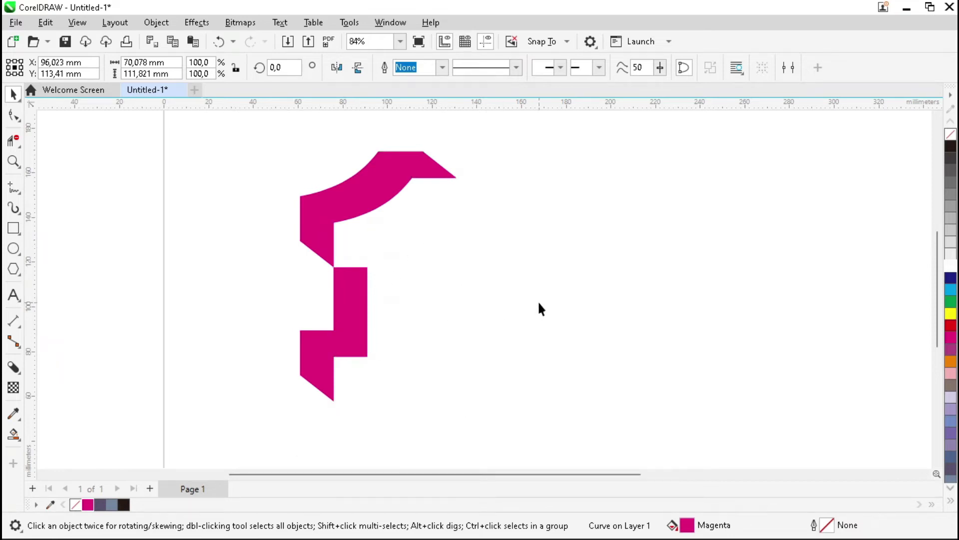
Add the text NUMBER ONE beside the magenta shape and set its font to Arial Narrow Bold
{"action": "left_click", "coordinate": [14, 295]}
{"action": "left_click", "coordinate": [419, 283]}
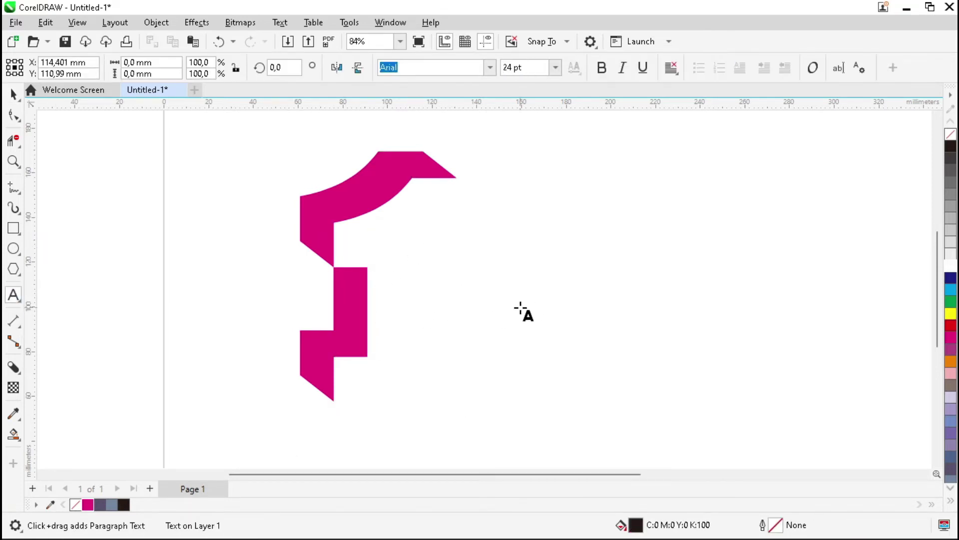
{"action": "type", "text": "NUM"}
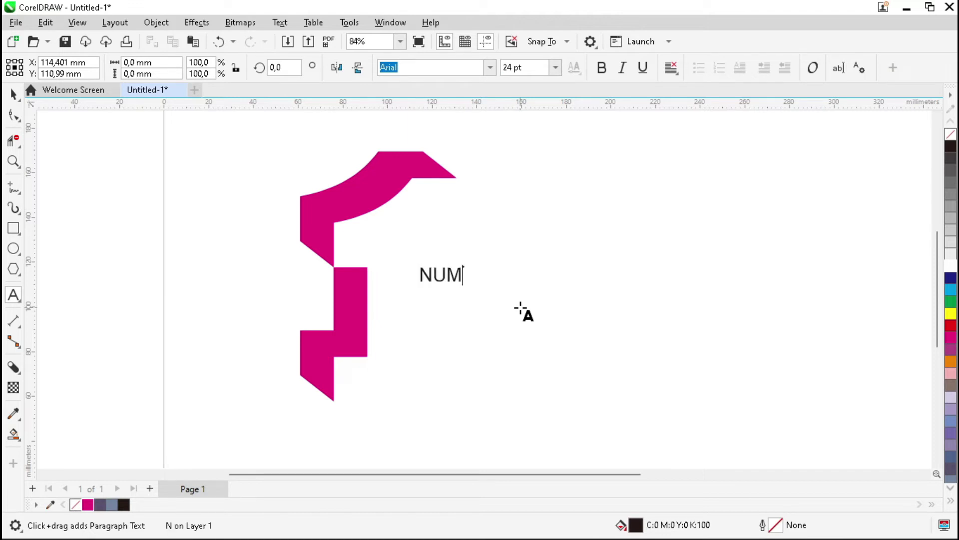
{"action": "type", "text": "BER ONE"}
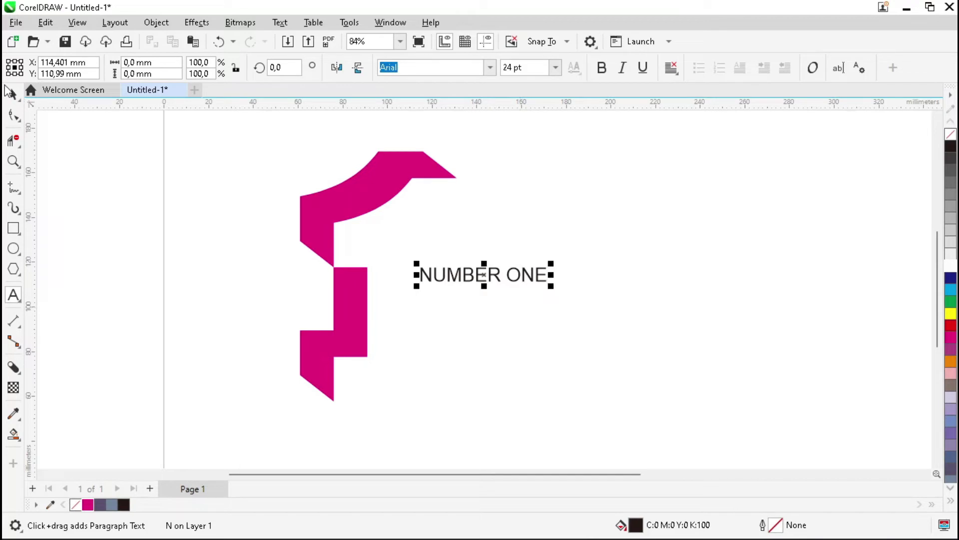
{"action": "left_click", "coordinate": [14, 94]}
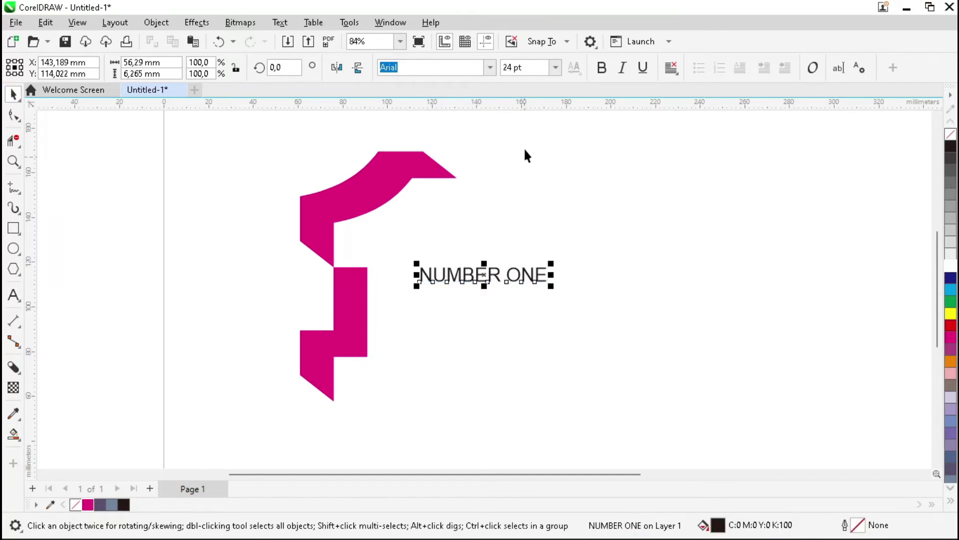
{"action": "left_click", "coordinate": [491, 68]}
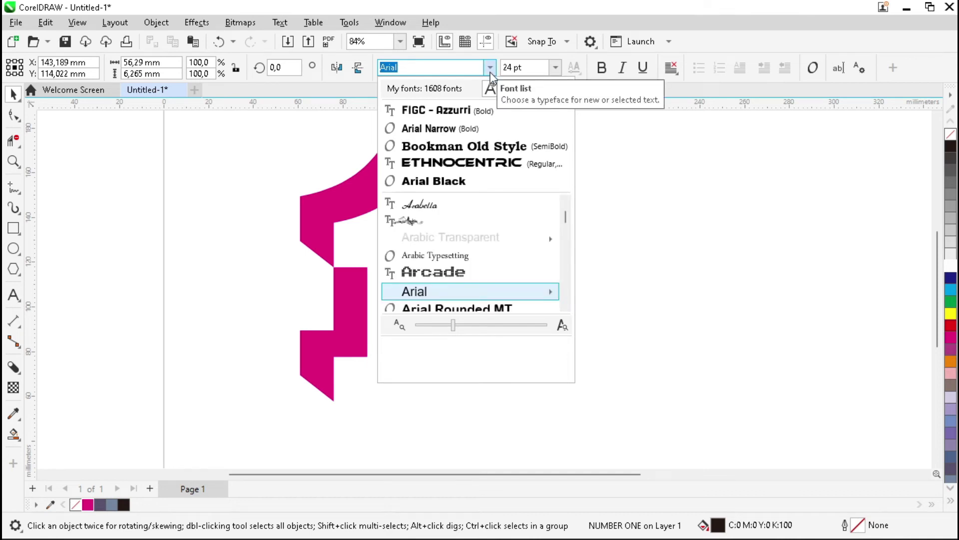
{"action": "left_click", "coordinate": [461, 131]}
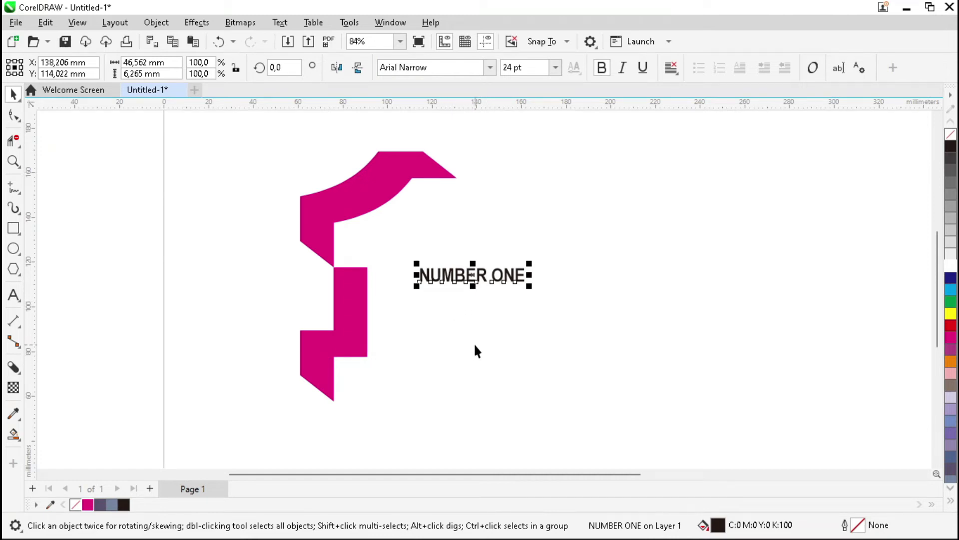
Break the text apart into separate words and move NUMBER beside the foot of the magenta shape
{"action": "key", "text": "ctrl+k"}
{"action": "left_click_drag", "start_coordinate": [454, 282], "coordinate": [386, 385]}
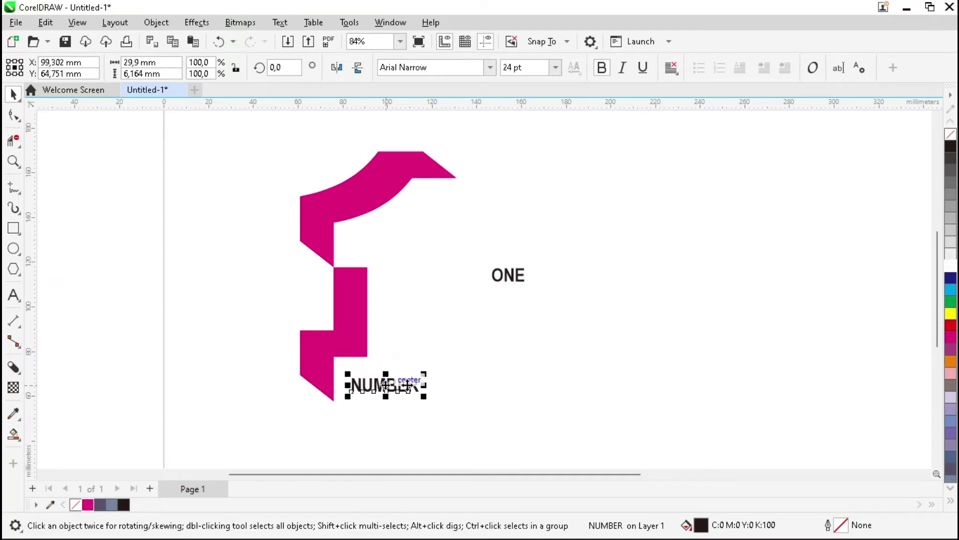
Enlarge ONE to about 151.8 pt, about 91 mm wide and 40 mm high, and place it beside the magenta shape's middle block
{"action": "left_click_drag", "start_coordinate": [510, 283], "coordinate": [588, 261]}
{"action": "left_click", "coordinate": [674, 292]}
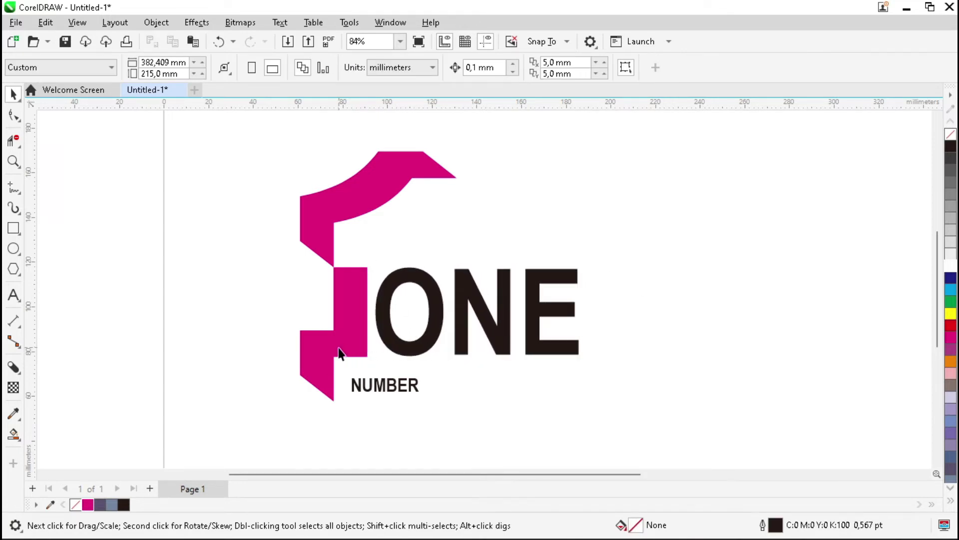
{"action": "scroll", "coordinate": [400, 350], "scroll_direction": "up", "scroll_amount": 3}
{"action": "left_click_drag", "start_coordinate": [387, 343], "coordinate": [400, 344]}
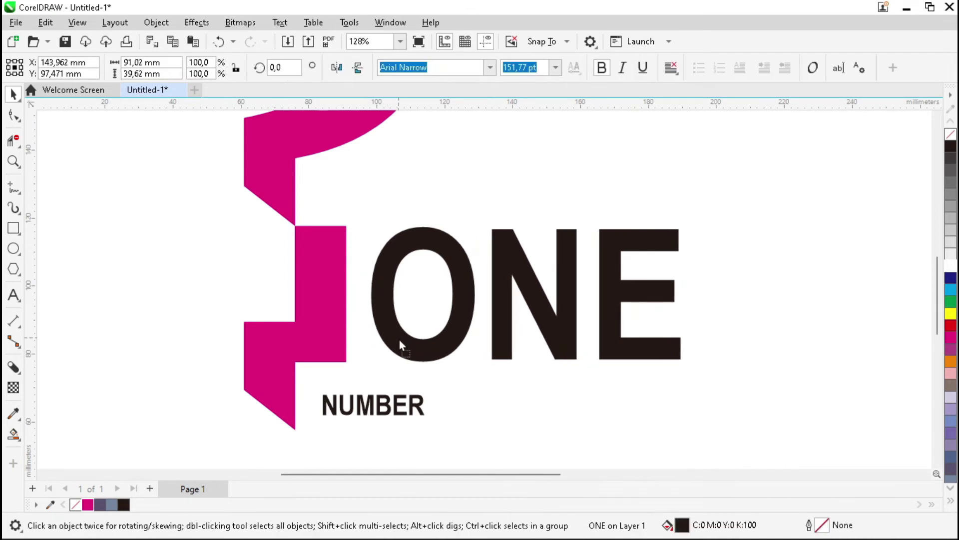
{"action": "left_click", "coordinate": [494, 408]}
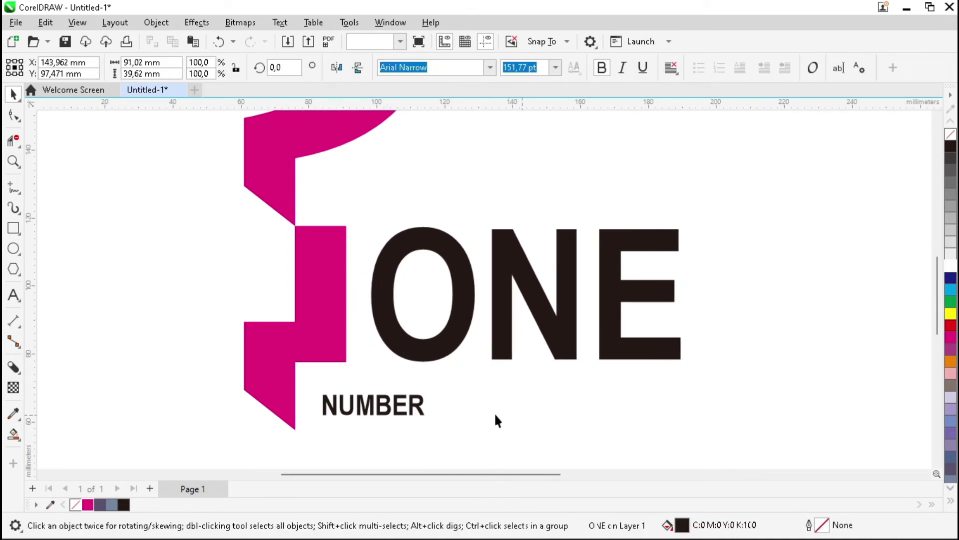
Enlarge the word NUMBER proportionally to about 39 pt, about 49 mm wide
{"action": "left_click", "coordinate": [371, 414]}
{"action": "left_click_drag", "start_coordinate": [428, 391], "coordinate": [488, 360]}
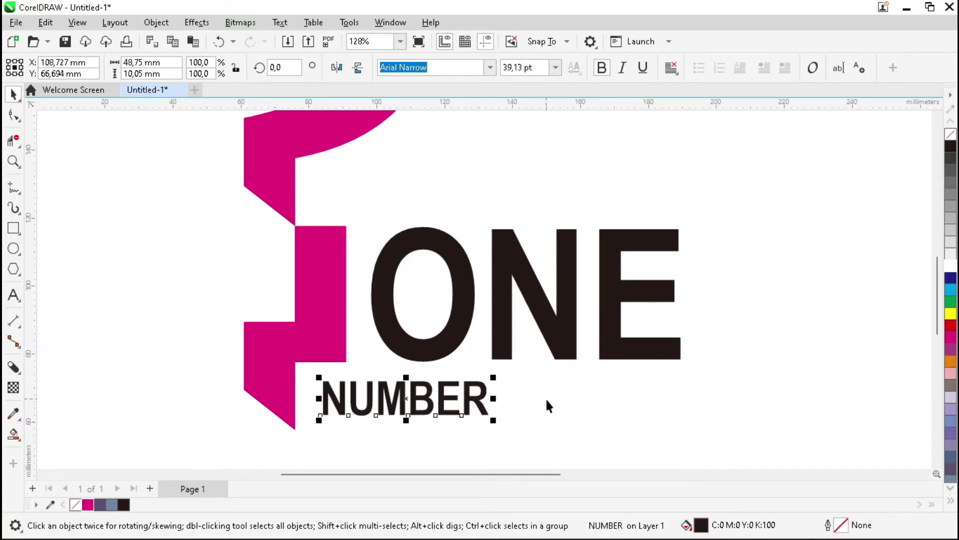
{"action": "left_click", "coordinate": [376, 438]}
Align the bottom of NUMBER with the bottom of the magenta shape and enlarge the word to about 52.7 pt
{"action": "scroll", "coordinate": [314, 436], "scroll_direction": "up", "scroll_amount": 2}
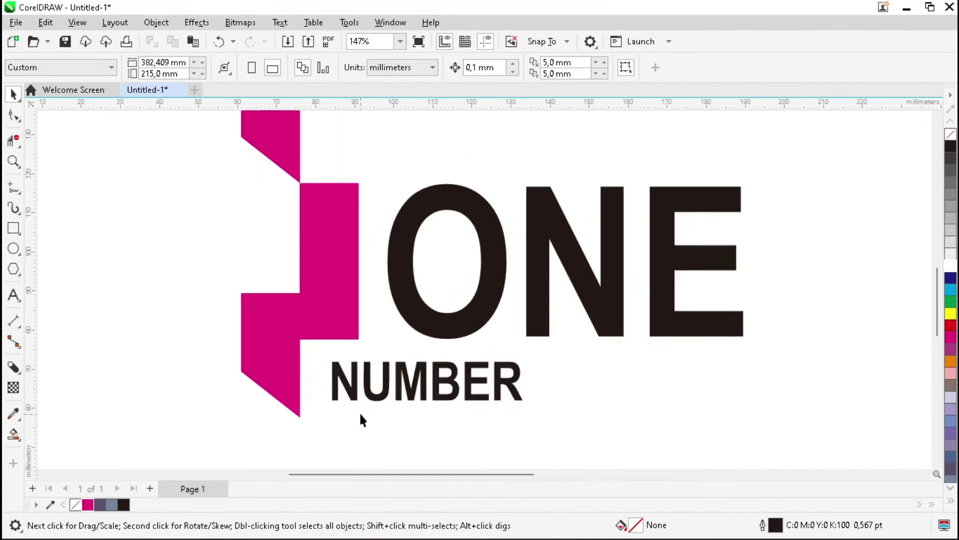
{"action": "left_click", "coordinate": [351, 391]}
{"action": "left_click", "coordinate": [285, 390], "text": "shift"}
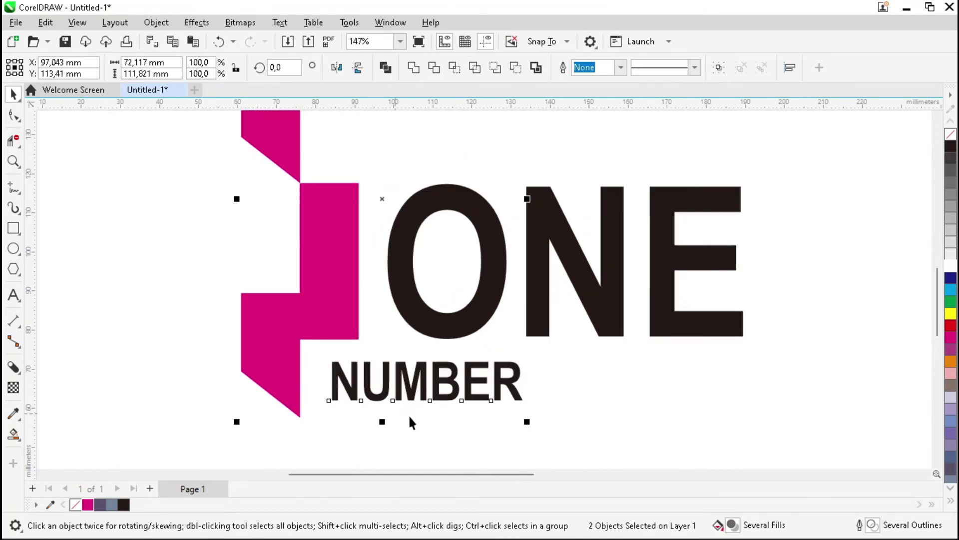
{"action": "key", "text": "b"}
{"action": "left_click", "coordinate": [573, 398]}
{"action": "left_click", "coordinate": [490, 408]}
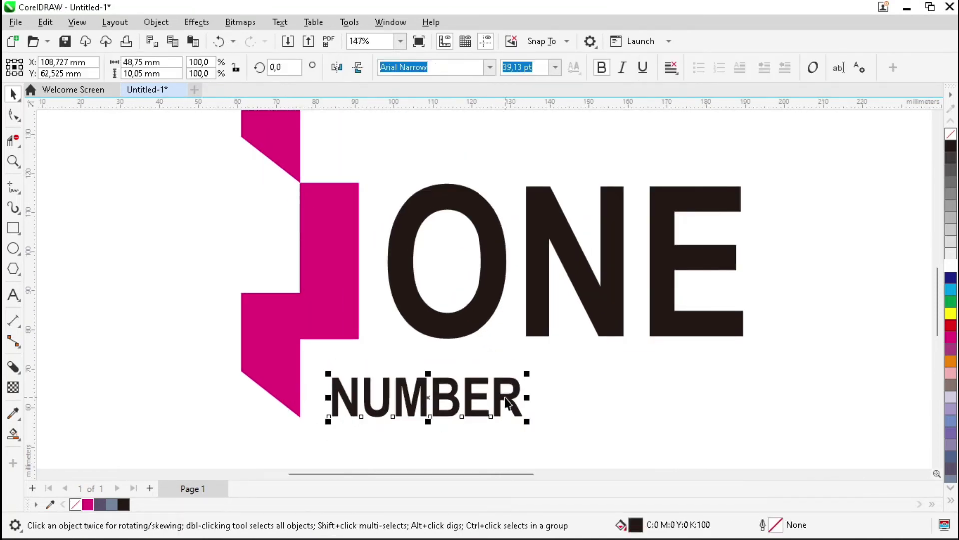
{"action": "left_click_drag", "start_coordinate": [526, 373], "coordinate": [597, 352]}
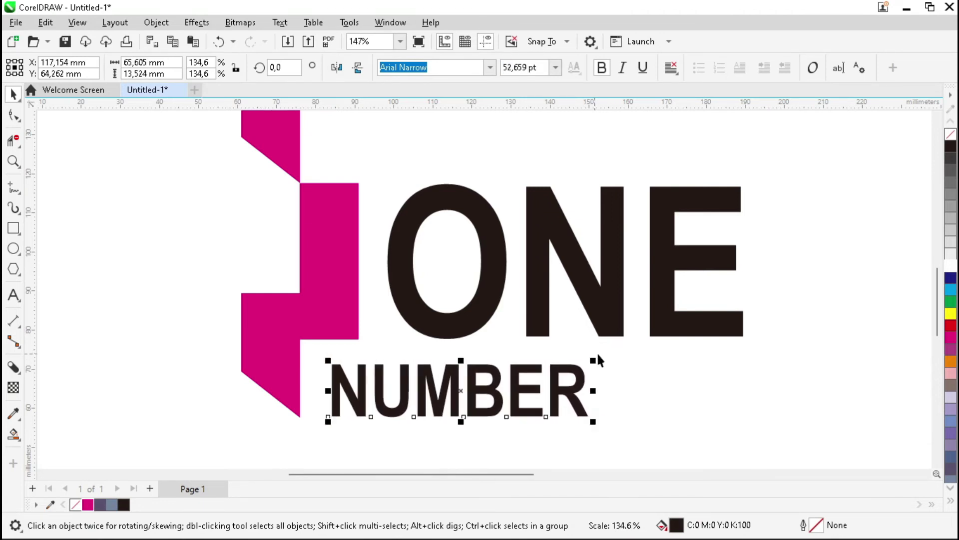
Narrow the word ONE horizontally from its right side, keeping its height and left edge
{"action": "left_click", "coordinate": [603, 311]}
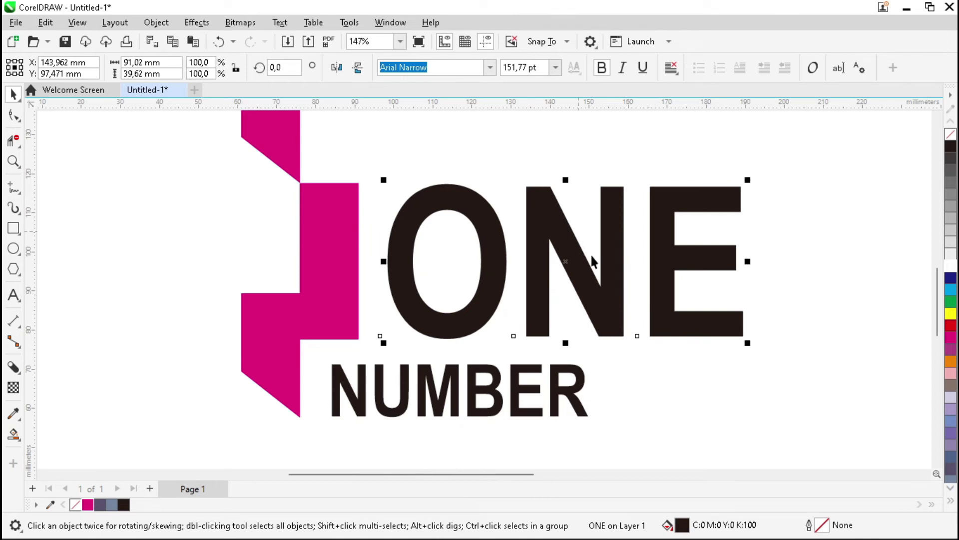
{"action": "left_click_drag", "start_coordinate": [751, 263], "coordinate": [696, 262]}
{"action": "left_click", "coordinate": [764, 263]}
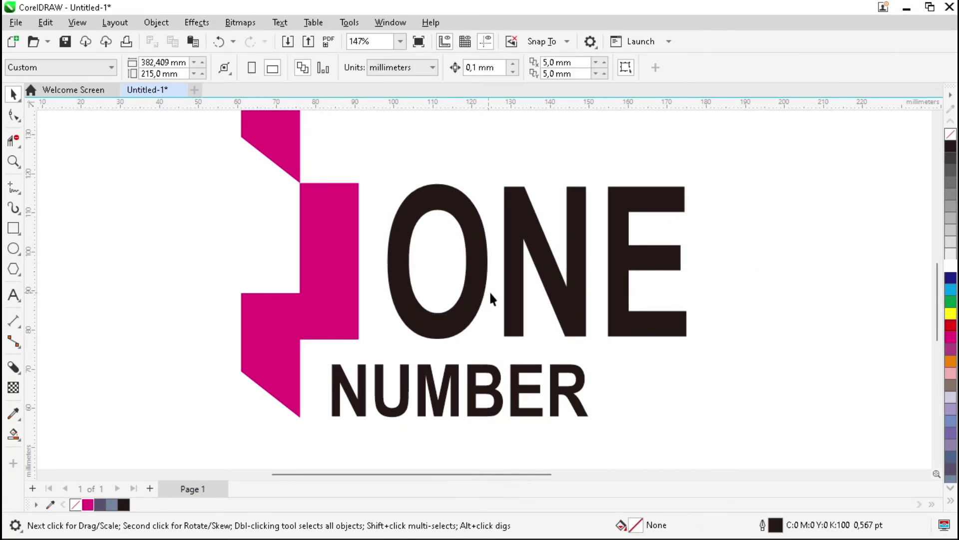
Fill the word NUMBER with magenta to match the shape
{"action": "scroll", "coordinate": [492, 298], "scroll_direction": "down", "scroll_amount": 4}
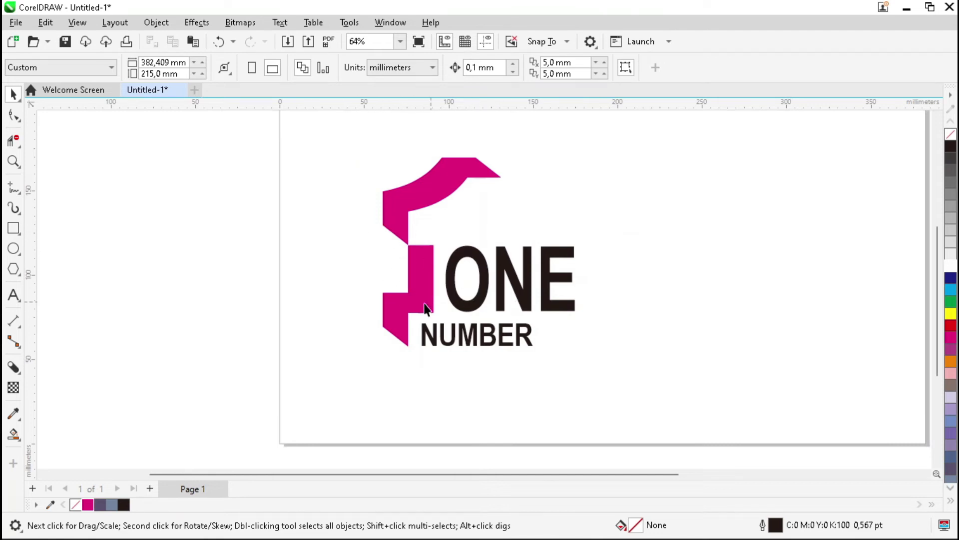
{"action": "scroll", "coordinate": [423, 330], "scroll_direction": "up", "scroll_amount": 1}
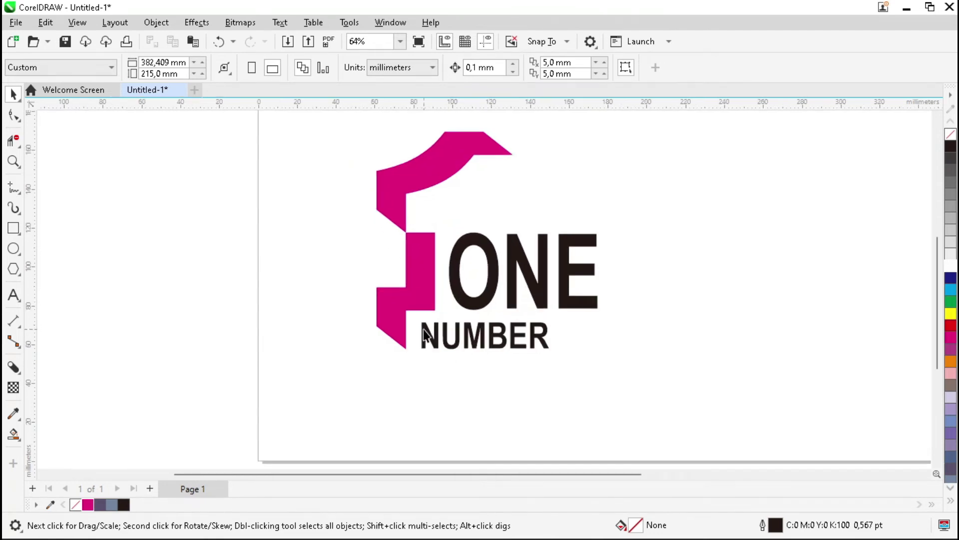
{"action": "left_click_drag", "start_coordinate": [592, 330], "coordinate": [603, 307]}
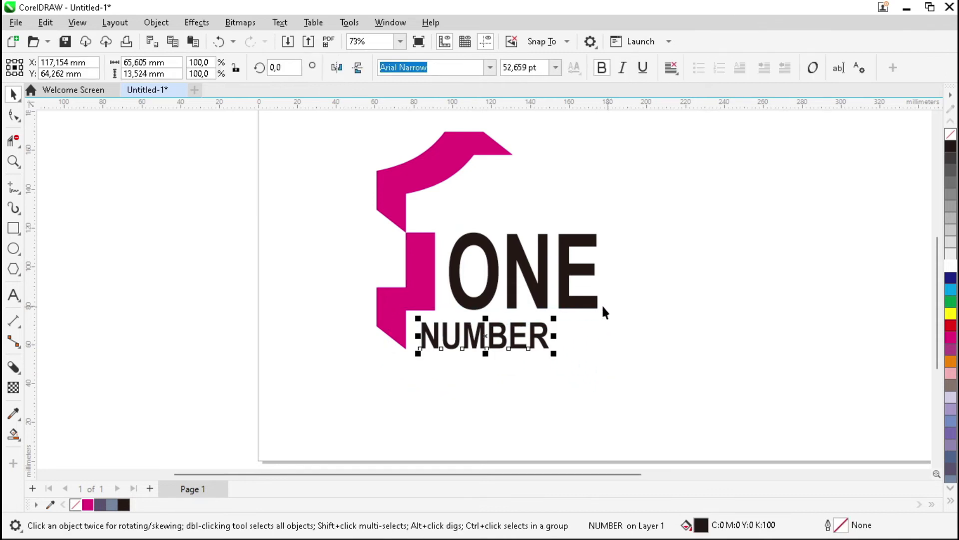
{"action": "left_click", "coordinate": [88, 505]}
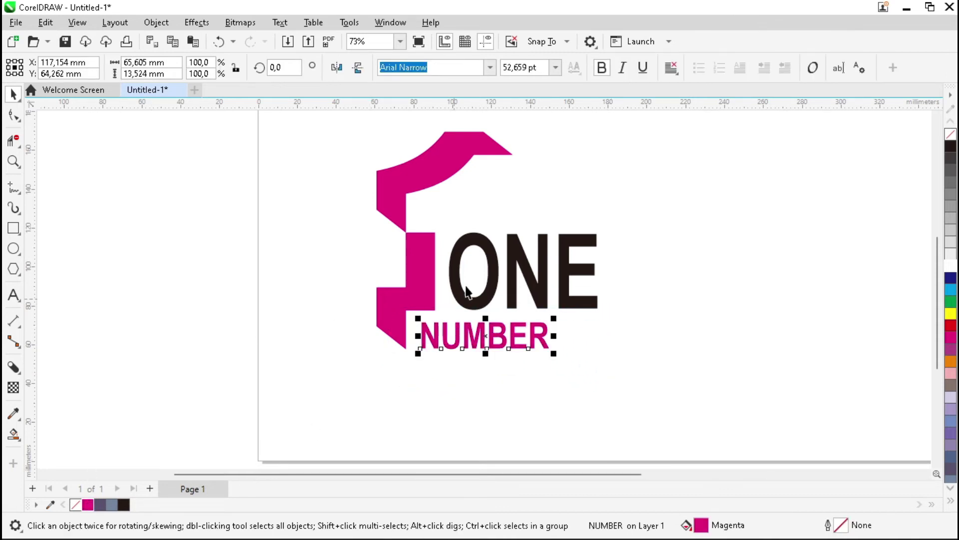
Fill the word ONE with Deep Navy Blue and convert the text to curves
{"action": "left_click", "coordinate": [488, 268]}
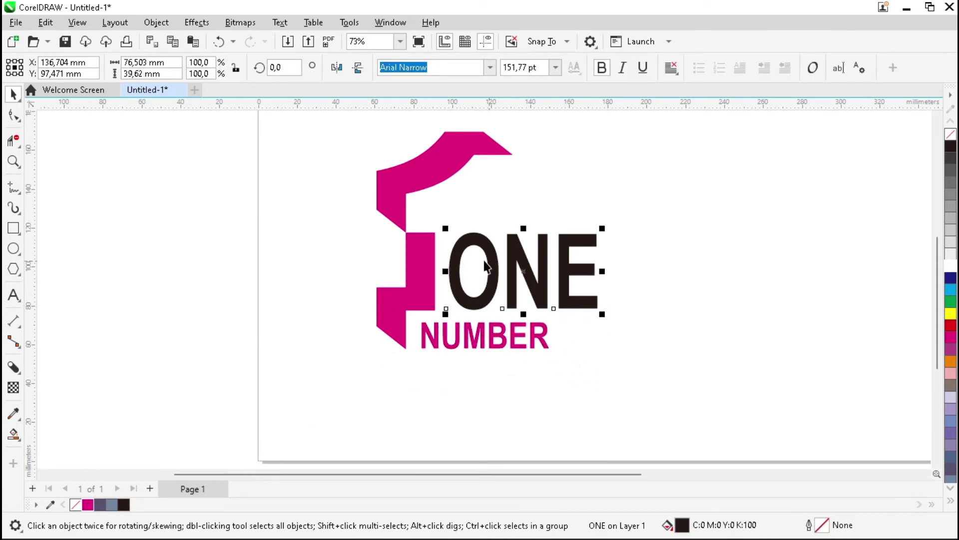
{"action": "left_click", "coordinate": [104, 505]}
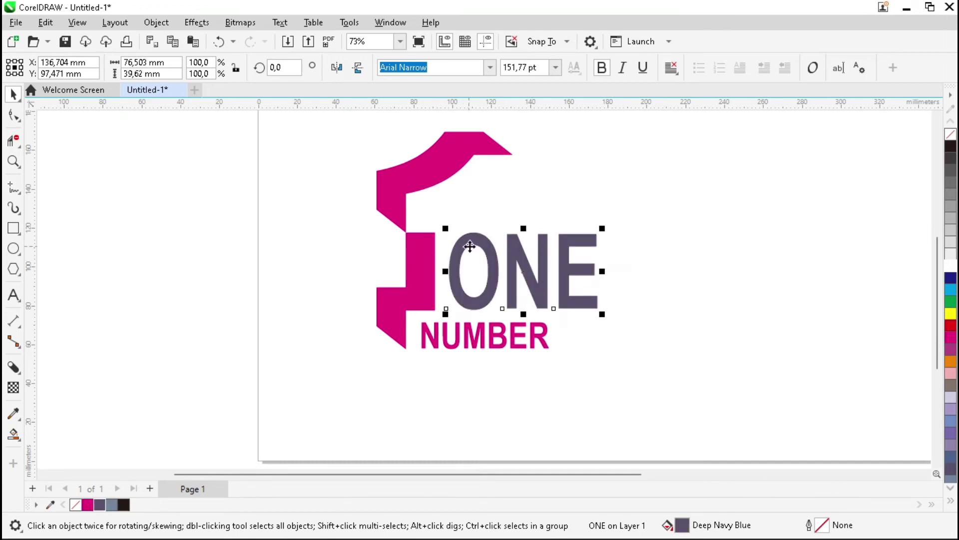
{"action": "scroll", "coordinate": [477, 244], "scroll_direction": "up", "scroll_amount": 2}
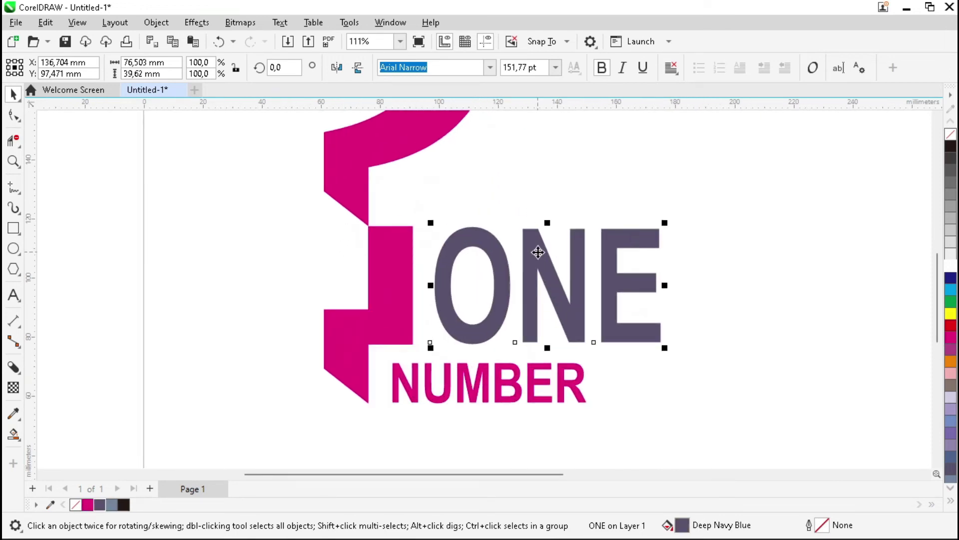
{"action": "right_click", "coordinate": [539, 254]}
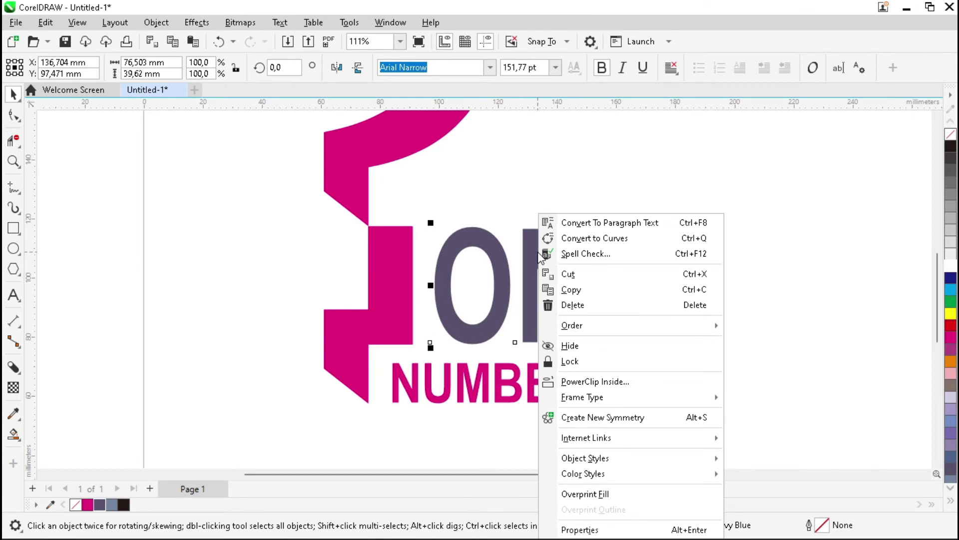
{"action": "left_click", "coordinate": [589, 240]}
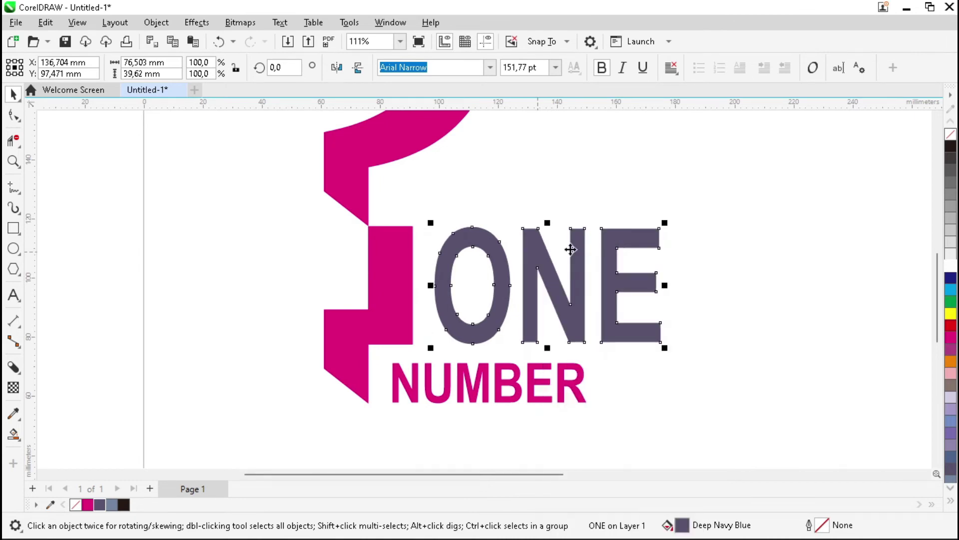
Convert the magenta word NUMBER to curves
{"action": "left_click", "coordinate": [513, 382]}
{"action": "right_click", "coordinate": [514, 382]}
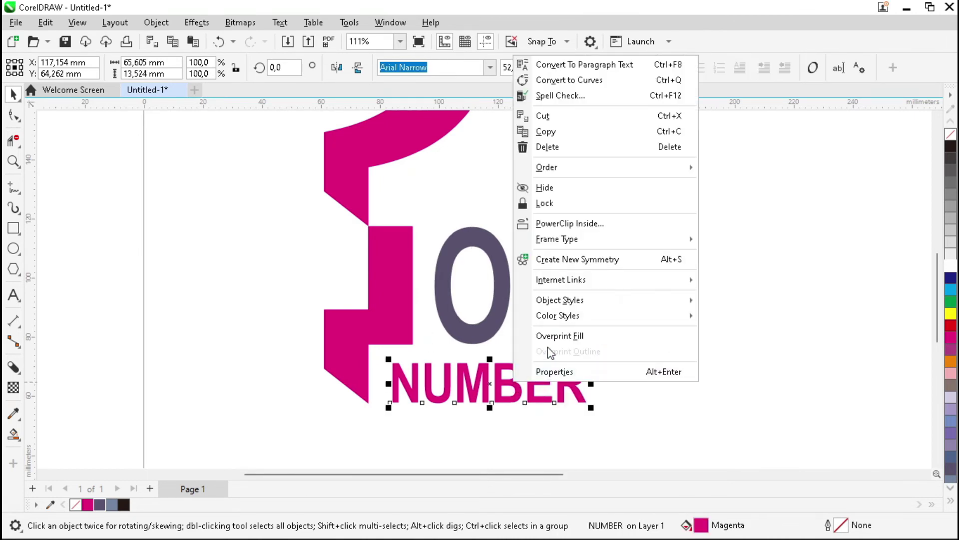
{"action": "left_click", "coordinate": [570, 80]}
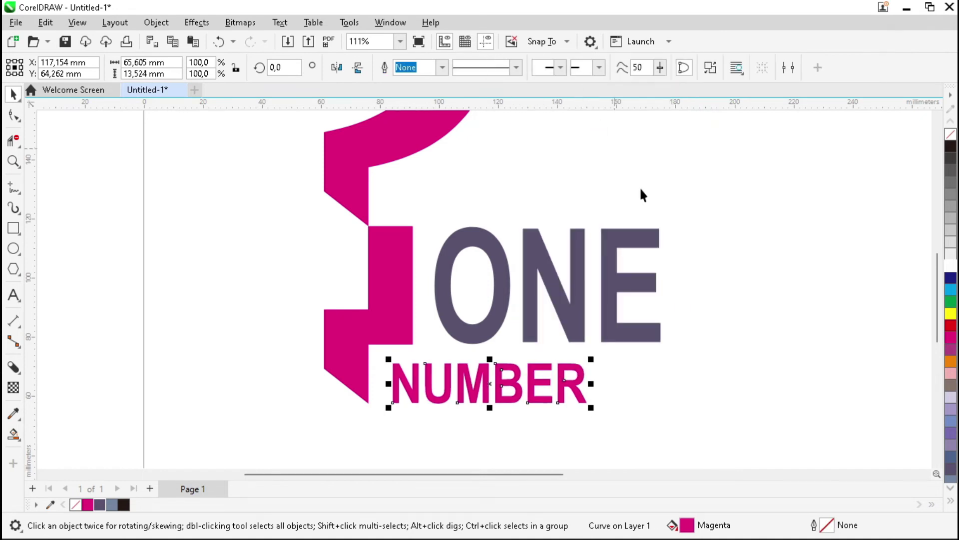
{"action": "left_click", "coordinate": [594, 315]}
Apply an inner shadow to the magenta numeral shape, cast diagonally down to the right, offset about 3 mm horizontally and -3.3 mm vertically
{"action": "scroll", "coordinate": [270, 369], "scroll_direction": "down", "scroll_amount": 3}
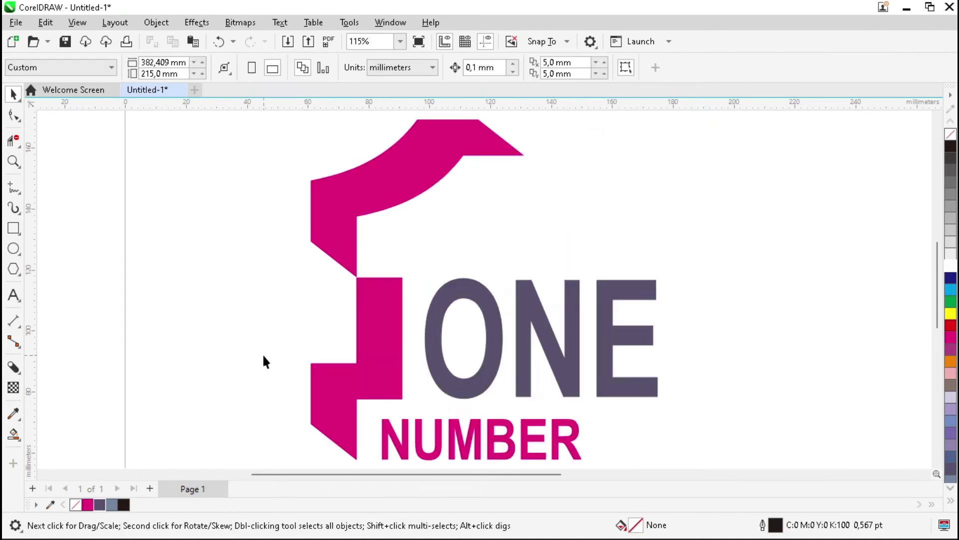
{"action": "left_click", "coordinate": [295, 222]}
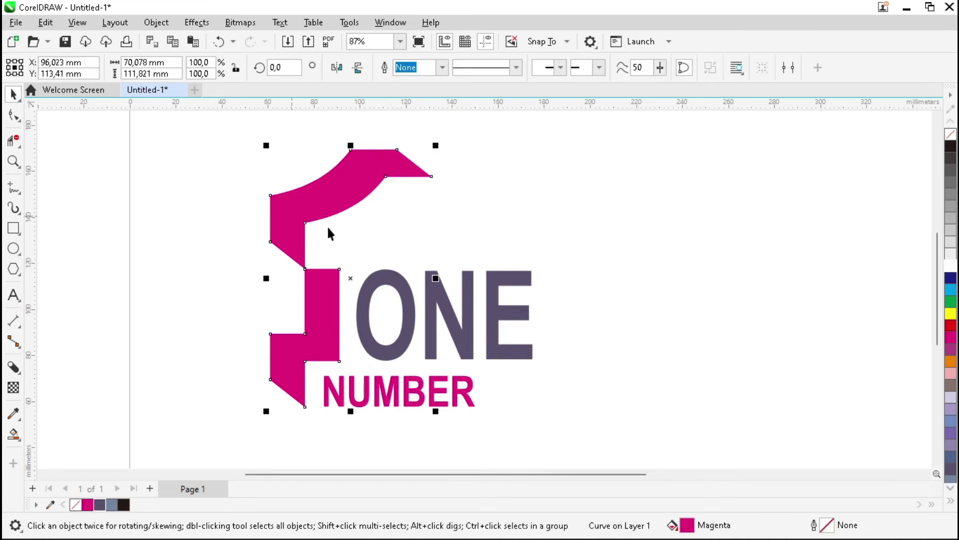
{"action": "left_click", "coordinate": [21, 375]}
{"action": "left_click", "coordinate": [58, 368]}
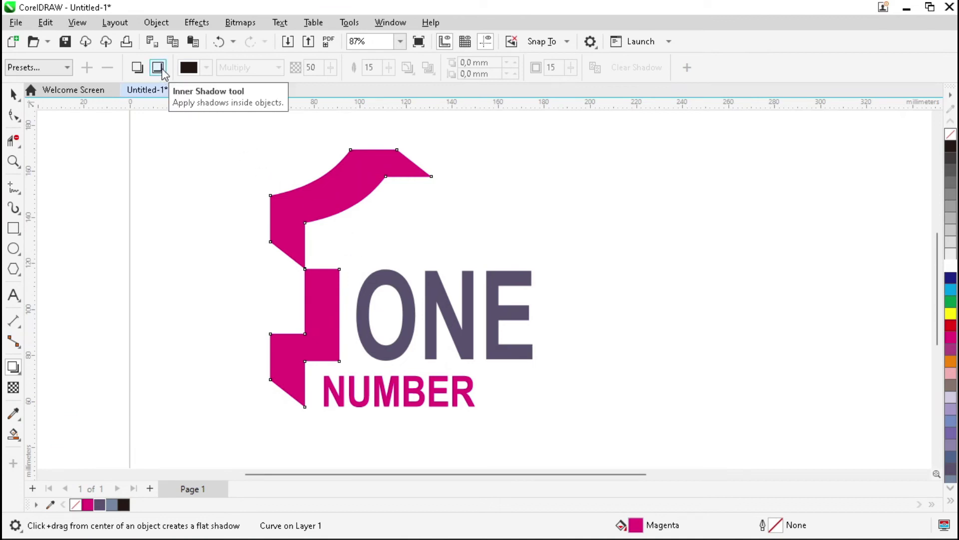
{"action": "left_click_drag", "start_coordinate": [350, 278], "coordinate": [441, 378]}
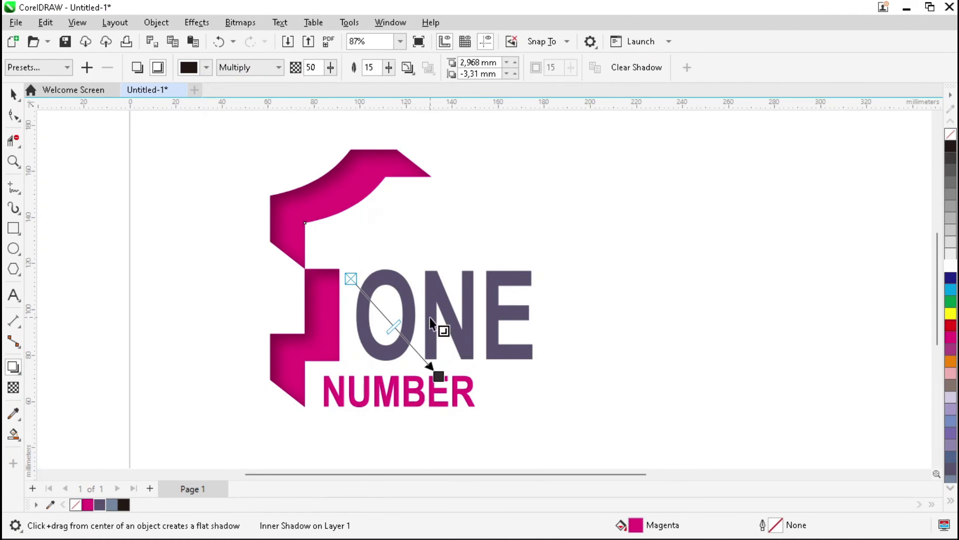
Apply an inner shadow to the word ONE, cast diagonally down to the right, offset about 2.8 mm horizontally and -2.7 mm vertically
{"action": "scroll", "coordinate": [414, 318], "scroll_direction": "up", "scroll_amount": 2}
{"action": "left_click", "coordinate": [413, 314]}
{"action": "left_click_drag", "start_coordinate": [460, 313], "coordinate": [544, 392]}
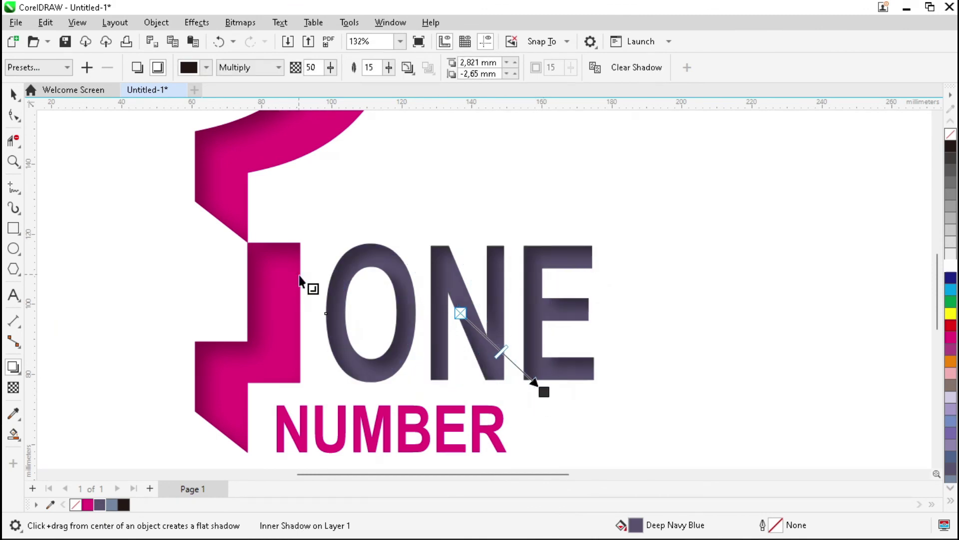
{"action": "scroll", "coordinate": [270, 229], "scroll_direction": "down", "scroll_amount": 2}
Apply an inner shadow to the word NUMBER, cast down to the right, and leave the shadow tool with nothing selected
{"action": "scroll", "coordinate": [304, 400], "scroll_direction": "up", "scroll_amount": 2}
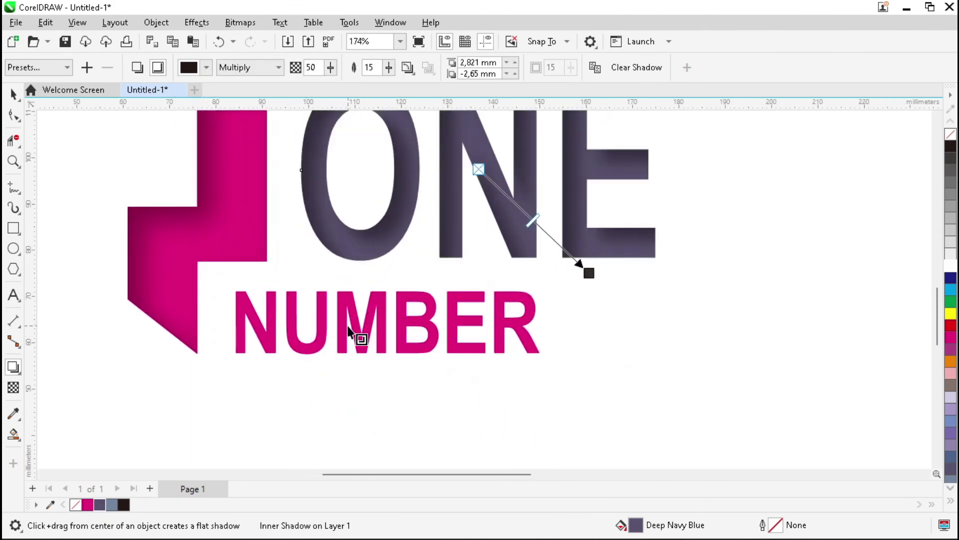
{"action": "left_click", "coordinate": [354, 327]}
{"action": "scroll", "coordinate": [330, 360], "scroll_direction": "up", "scroll_amount": 1}
{"action": "scroll", "coordinate": [324, 374], "scroll_direction": "up", "scroll_amount": 1}
{"action": "left_click_drag", "start_coordinate": [385, 332], "coordinate": [455, 359]}
{"action": "scroll", "coordinate": [502, 384], "scroll_direction": "down", "scroll_amount": 2}
{"action": "left_click", "coordinate": [13, 94]}
{"action": "left_click", "coordinate": [150, 214]}
{"action": "scroll", "coordinate": [409, 405], "scroll_direction": "down", "scroll_amount": 1}
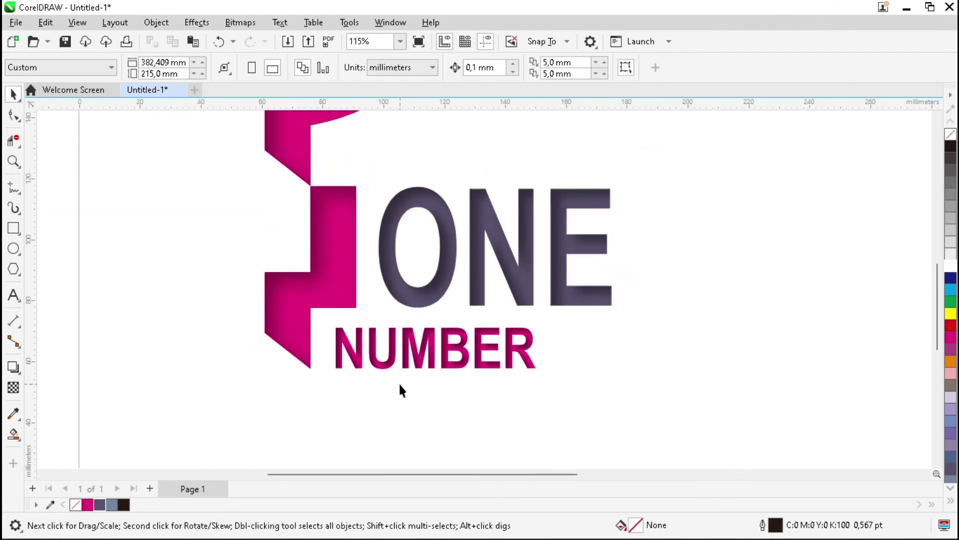
Group the numeral shape and both words with their shadows, and centre the group on the page
{"action": "scroll", "coordinate": [435, 307], "scroll_direction": "down", "scroll_amount": 3}
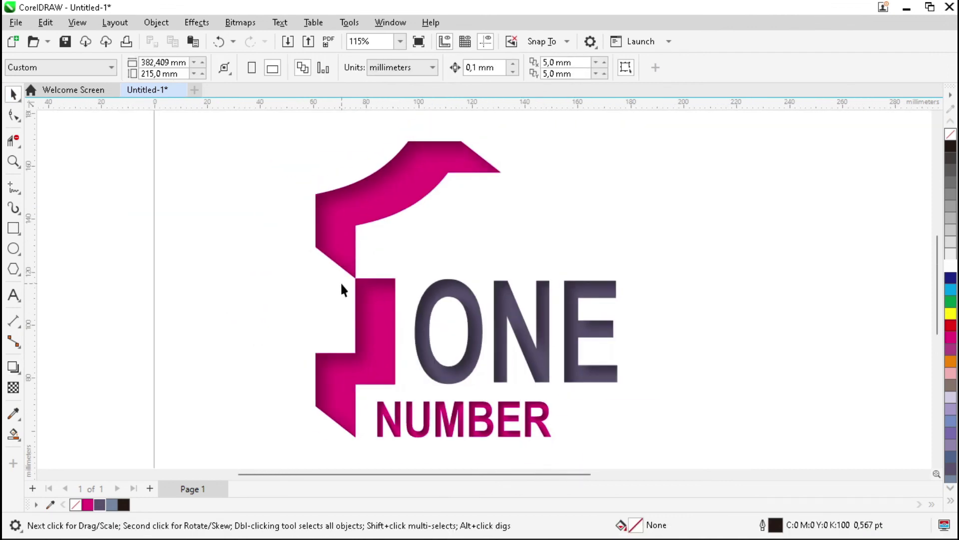
{"action": "left_click_drag", "start_coordinate": [285, 195], "coordinate": [658, 433]}
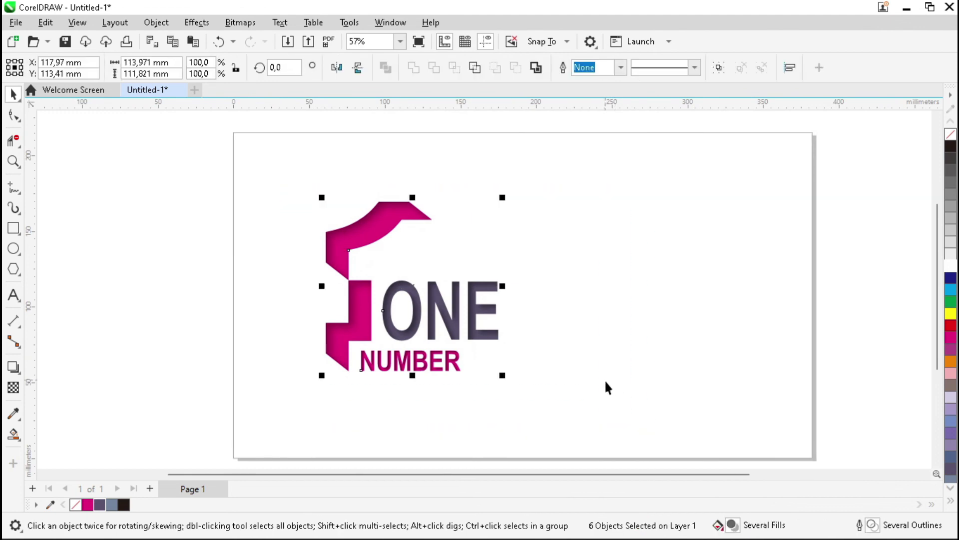
{"action": "key", "text": "ctrl+g"}
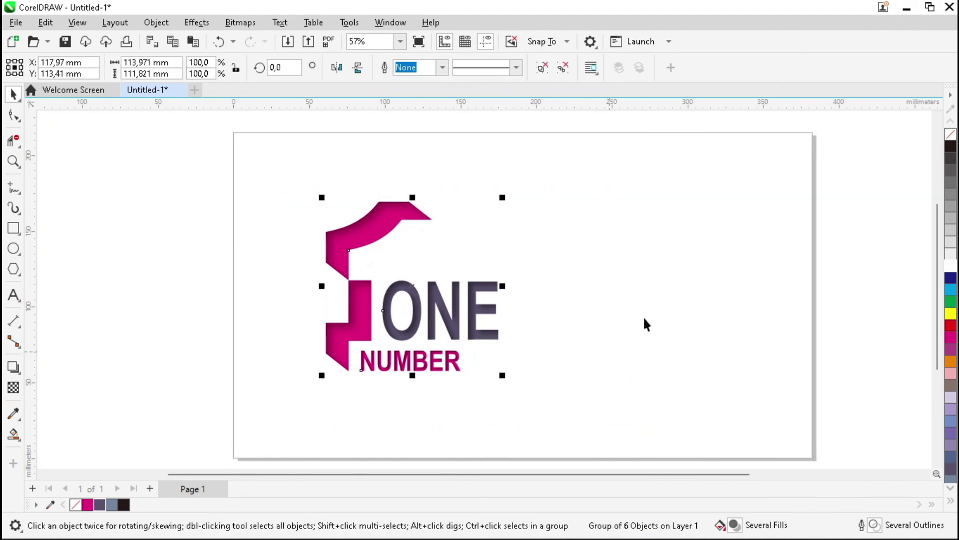
{"action": "key", "text": "p"}
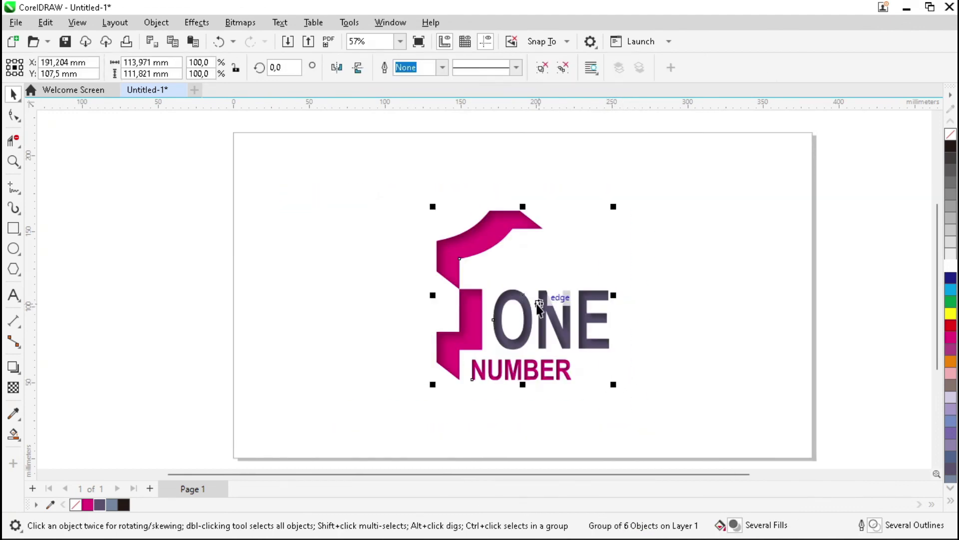
Skew the logo group vertically by 15 degrees so that its right side rises
{"action": "scroll", "coordinate": [561, 284], "scroll_direction": "up", "scroll_amount": 2}
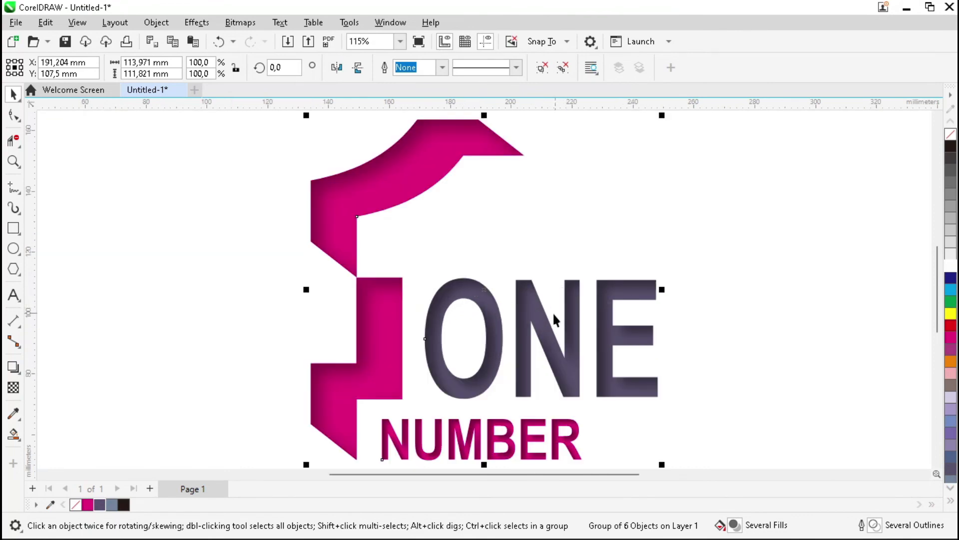
{"action": "left_click", "coordinate": [484, 303]}
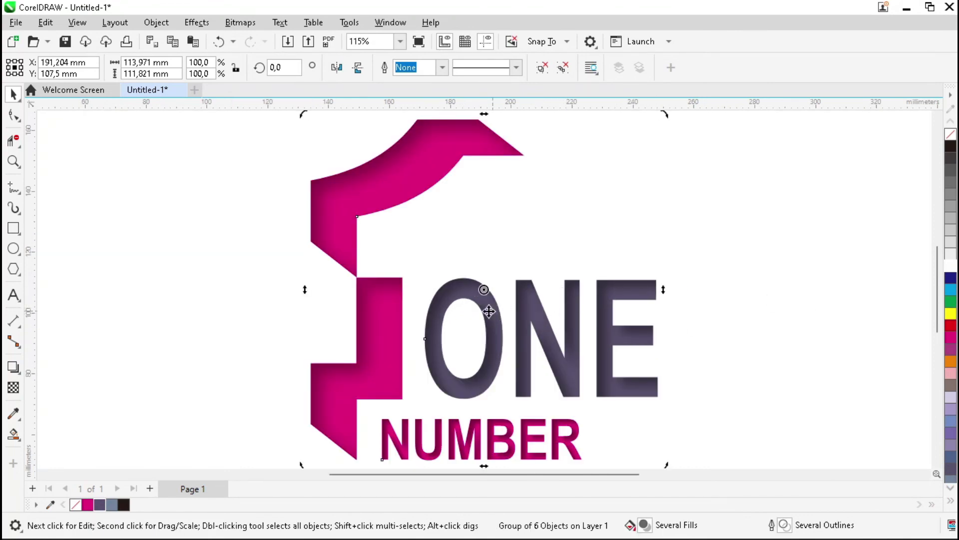
{"action": "scroll", "coordinate": [488, 311], "scroll_direction": "down", "scroll_amount": 1}
{"action": "left_click_drag", "start_coordinate": [622, 295], "coordinate": [628, 248]}
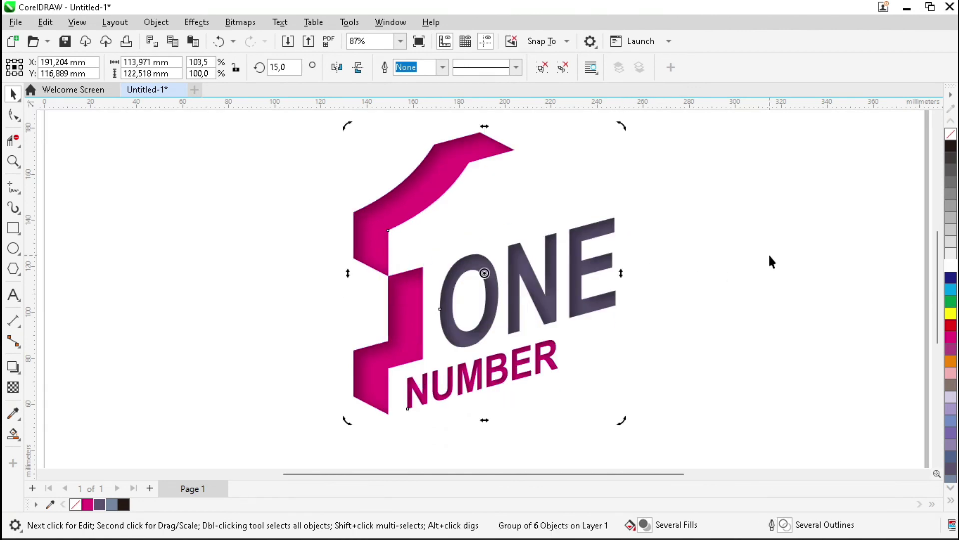
{"action": "left_click", "coordinate": [712, 259]}
Centre the skewed logo group on the page again and deselect it
{"action": "left_click", "coordinate": [409, 308]}
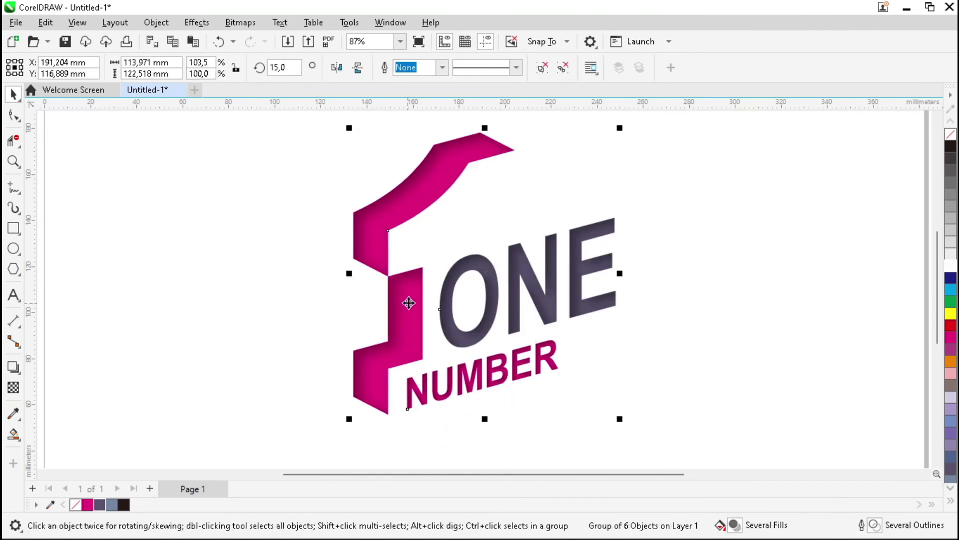
{"action": "key", "text": "Down"}
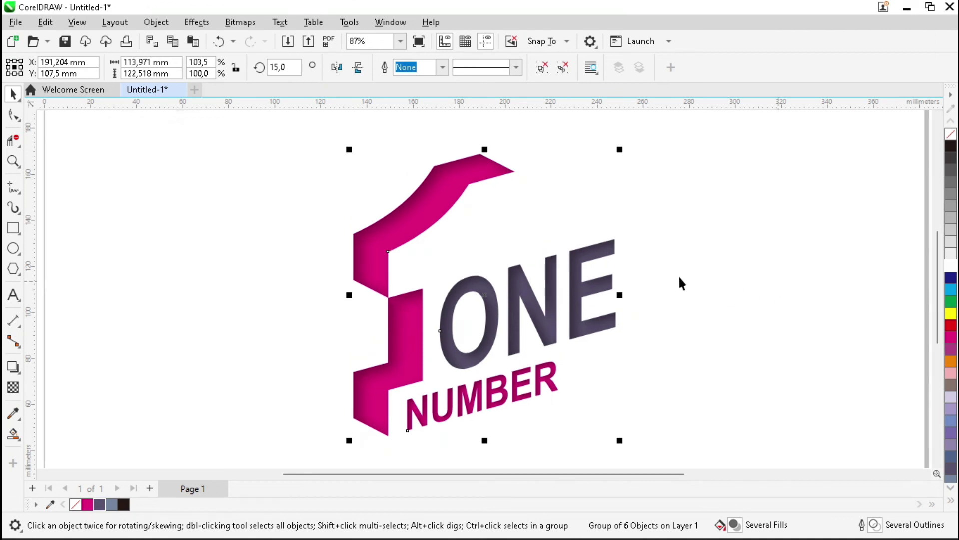
{"action": "scroll", "coordinate": [278, 272], "scroll_direction": "down", "scroll_amount": 2}
{"action": "left_click", "coordinate": [471, 184]}
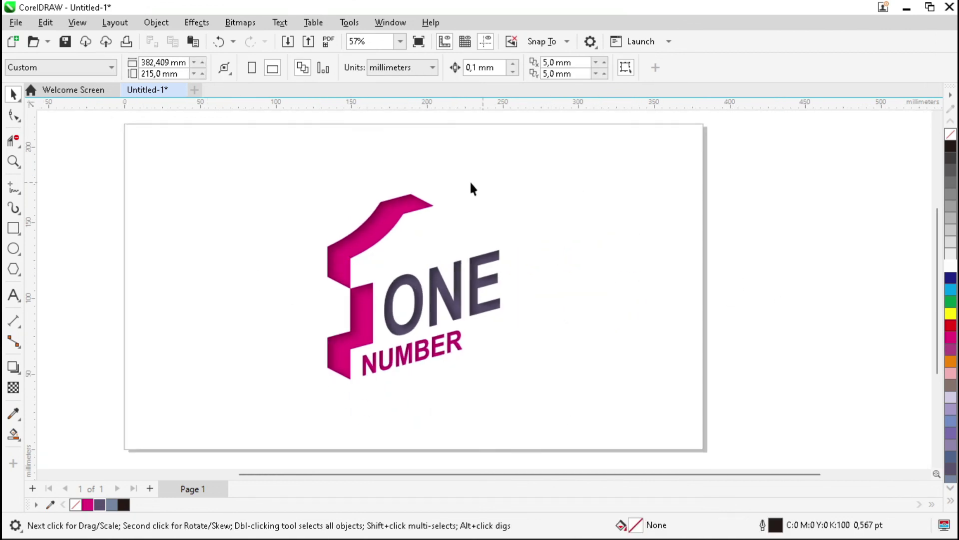
Enlarge the logo group proportionally from its centre to about 145.8 mm wide and 156.8 mm high
{"action": "left_click", "coordinate": [389, 225]}
{"action": "left_click_drag", "start_coordinate": [506, 187], "coordinate": [548, 161]}
{"action": "left_click", "coordinate": [608, 192]}
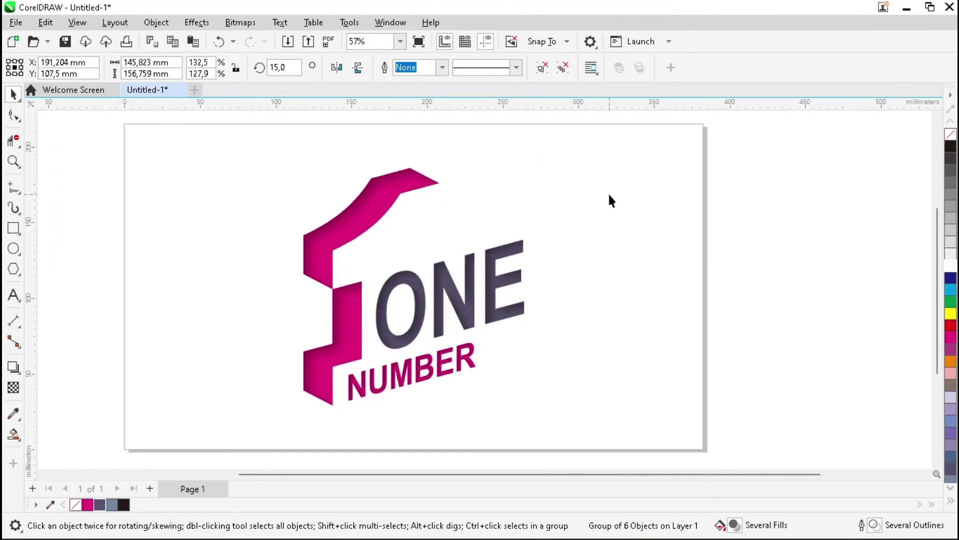
{"action": "key", "text": "z"}
{"action": "left_click_drag", "start_coordinate": [131, 128], "coordinate": [698, 443]}
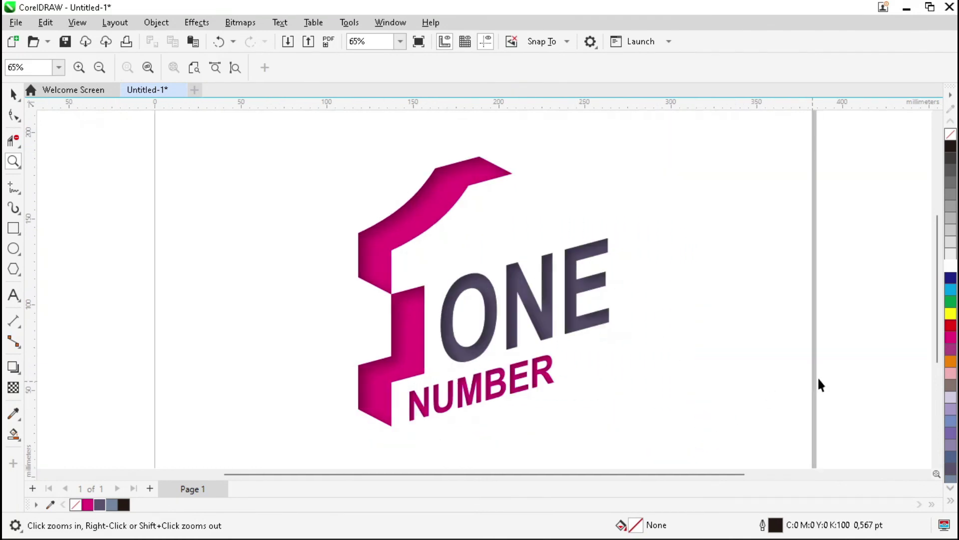
{"action": "key", "text": "space"}
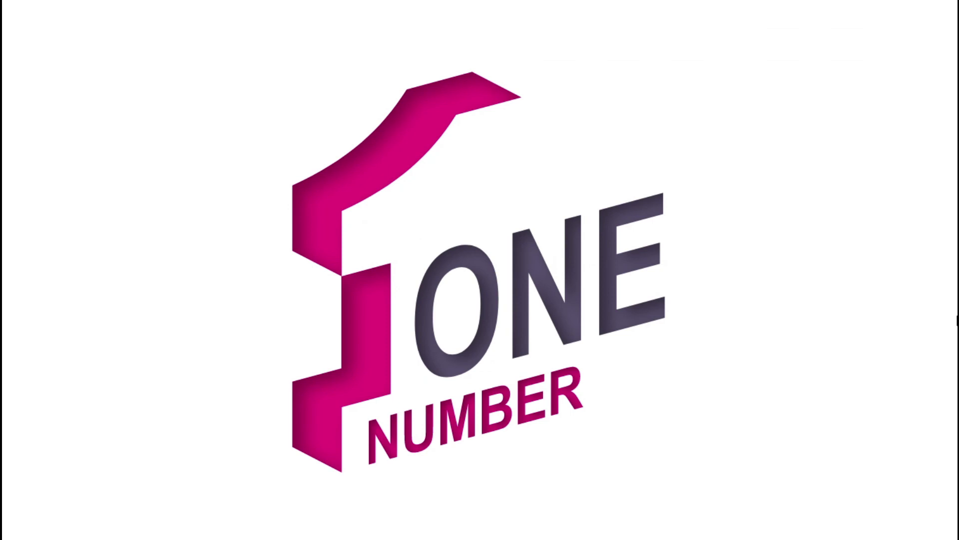